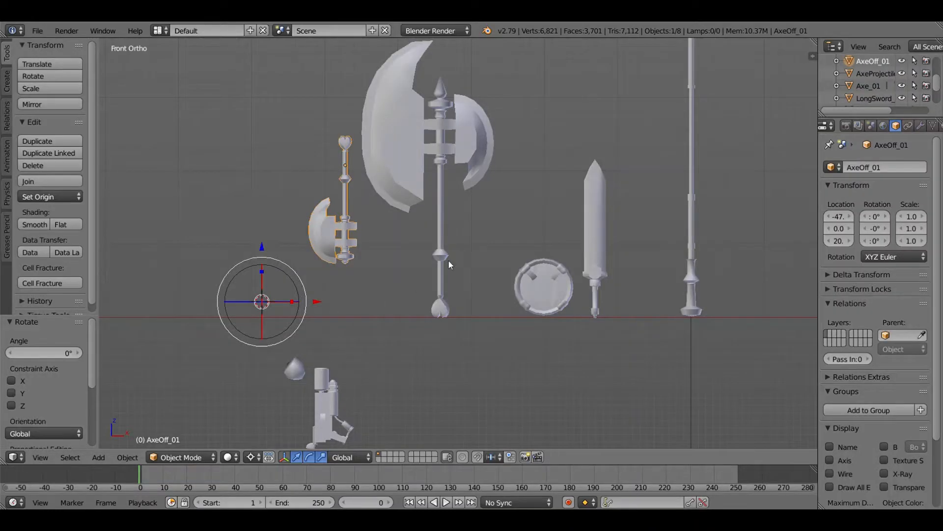
- Set the viewport shading to Material for the weapon models
{"action": "middle_click_drag", "start_coordinate": [448, 260], "coordinate": [467, 264]}
{"action": "left_click", "coordinate": [227, 457]}
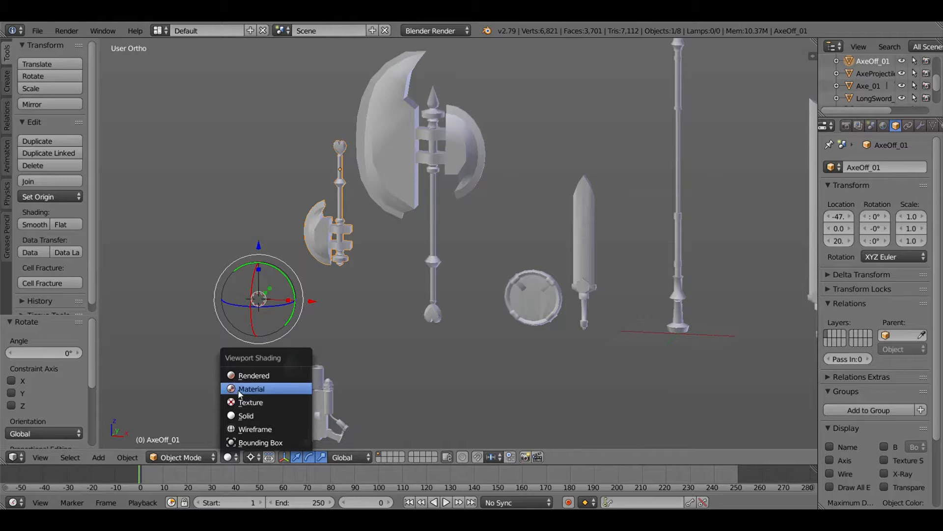
{"action": "left_click", "coordinate": [240, 389]}
- Select both axes, set the pivot point to Median Point and isolate them in local view from the front
{"action": "middle_click_drag", "start_coordinate": [334, 252], "coordinate": [359, 249]}
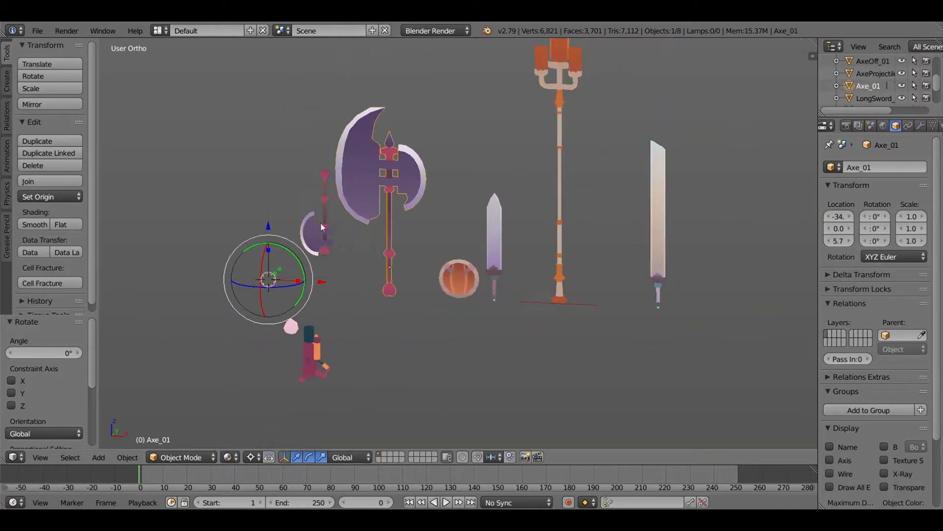
{"action": "left_click", "coordinate": [251, 457]}
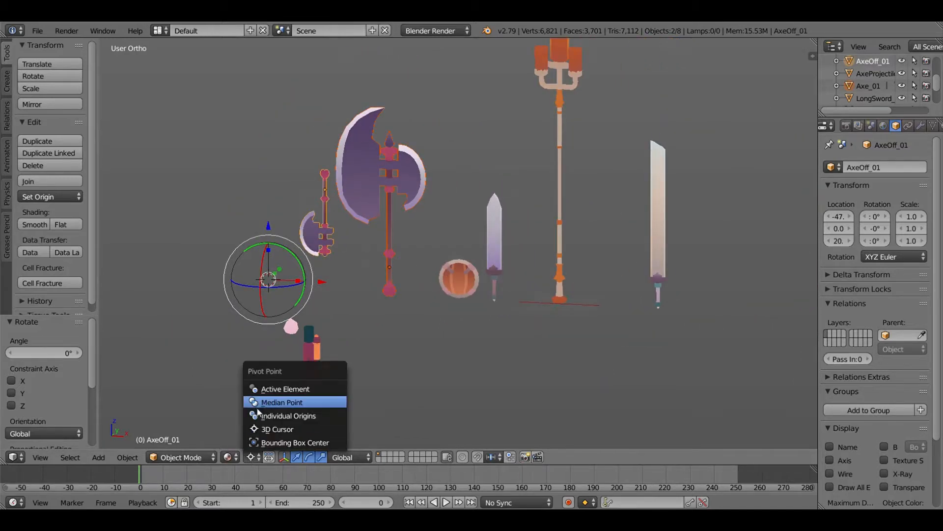
{"action": "left_click", "coordinate": [282, 397]}
{"action": "key", "text": "KP_Divide"}
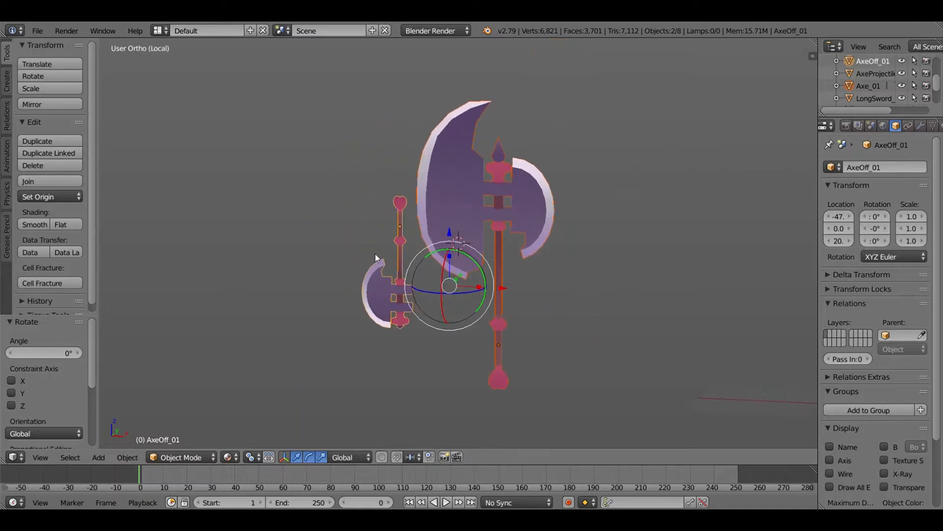
{"action": "key", "text": "KP_1"}
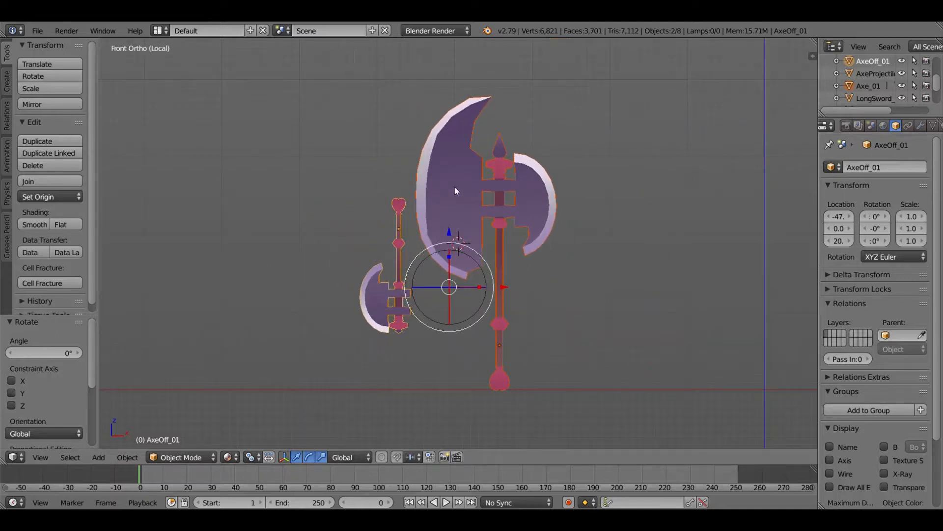
- Select only the large axe and try a free trackball rotation on it
{"action": "right_click", "coordinate": [455, 187]}
{"action": "scroll", "coordinate": [496, 178], "scroll_direction": "up", "scroll_amount": 3}
{"action": "middle_click_drag", "start_coordinate": [641, 265], "coordinate": [586, 135], "text": "shift"}
{"action": "scroll", "coordinate": [540, 172], "scroll_direction": "down", "scroll_amount": 1}
{"action": "middle_click_drag", "start_coordinate": [508, 207], "coordinate": [511, 278], "text": "shift"}
{"action": "scroll", "coordinate": [520, 271], "scroll_direction": "down", "scroll_amount": 1}
{"action": "key", "text": "r"}
{"action": "key", "text": "r"}
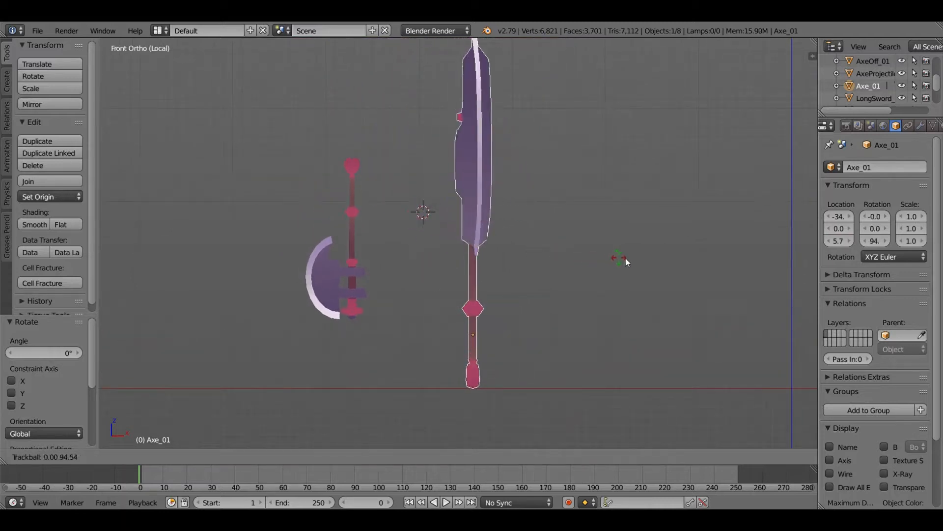
{"action": "right_click", "coordinate": [470, 270]}
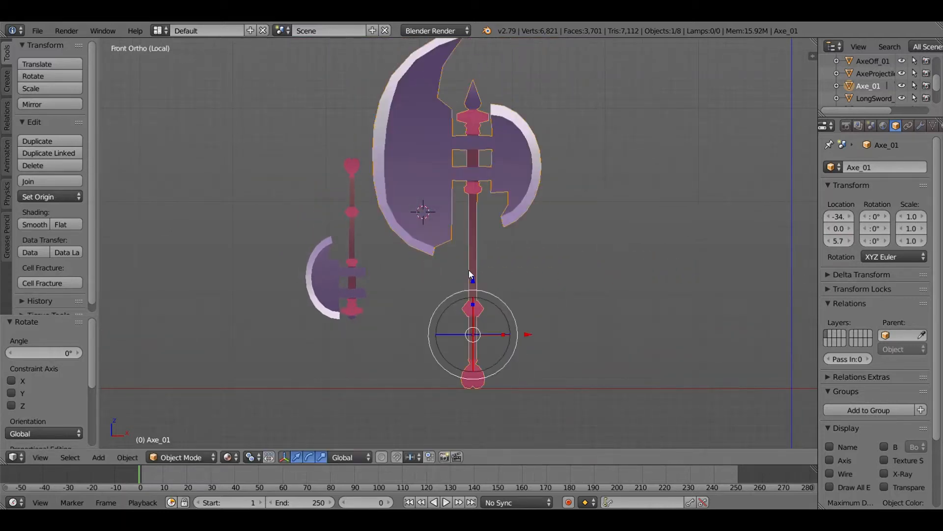
- Compare the large axe in solid shading with its Edge Split modifier's viewport display off and on
{"action": "key", "text": "z"}
{"action": "key", "text": "z"}
{"action": "mouse_move", "coordinate": [532, 191]}
{"action": "middle_mouse_down", "text": "shift"}
{"action": "mouse_move", "coordinate": [538, 237]}
{"action": "mouse_move", "coordinate": [422, 265]}
{"action": "mouse_move", "coordinate": [379, 261]}
{"action": "mouse_move", "coordinate": [514, 257]}
{"action": "middle_mouse_up", "text": "shift"}
{"action": "left_click", "coordinate": [920, 127]}
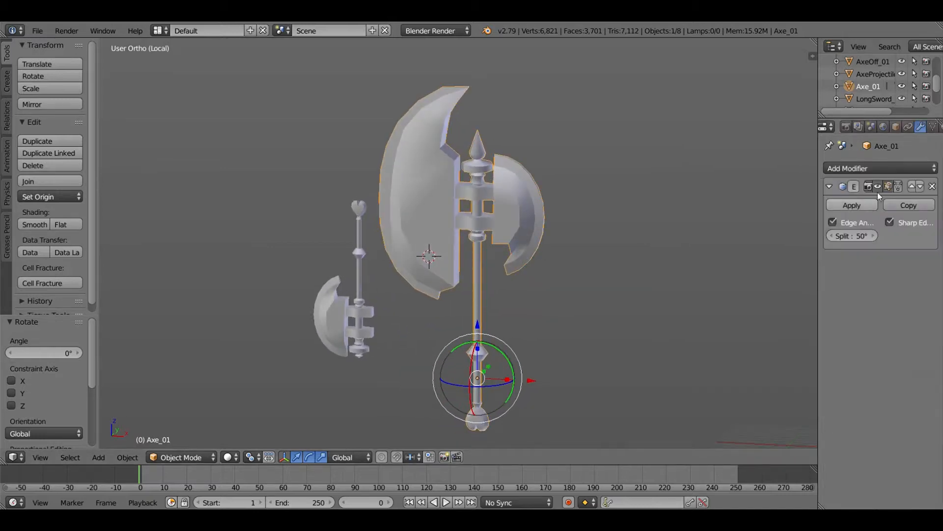
{"action": "left_click", "coordinate": [878, 188]}
{"action": "double_click", "coordinate": [878, 188]}
{"action": "left_click", "coordinate": [877, 188]}
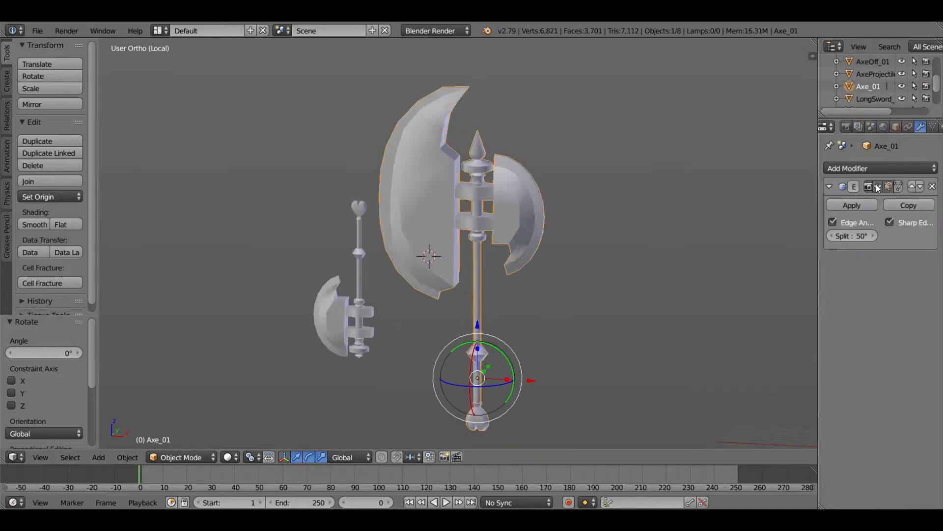
{"action": "left_click", "coordinate": [879, 187]}
{"action": "left_click", "coordinate": [879, 187]}
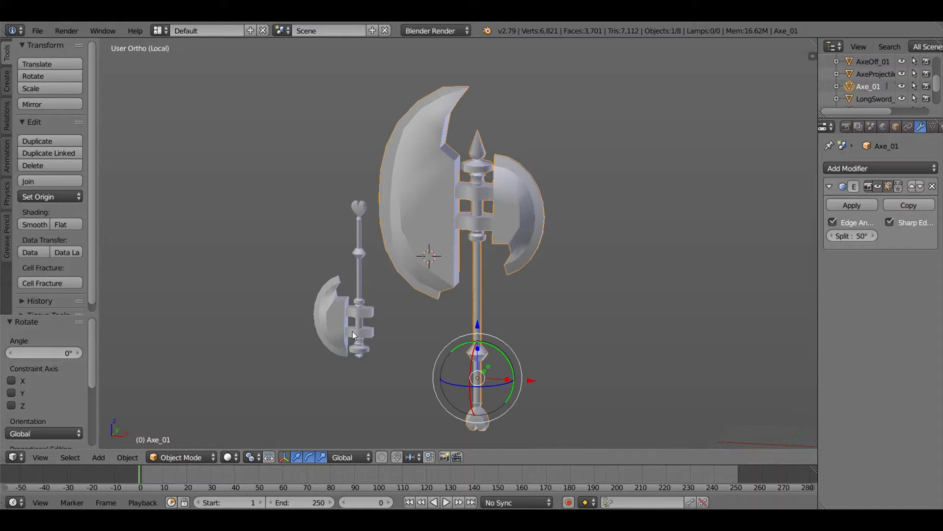
- Set the viewport shading to Material and examine the large axe's blades and handle from another angle
{"action": "left_click", "coordinate": [227, 458]}
{"action": "left_click", "coordinate": [261, 398]}
{"action": "scroll", "coordinate": [435, 336], "scroll_direction": "up", "scroll_amount": 4}
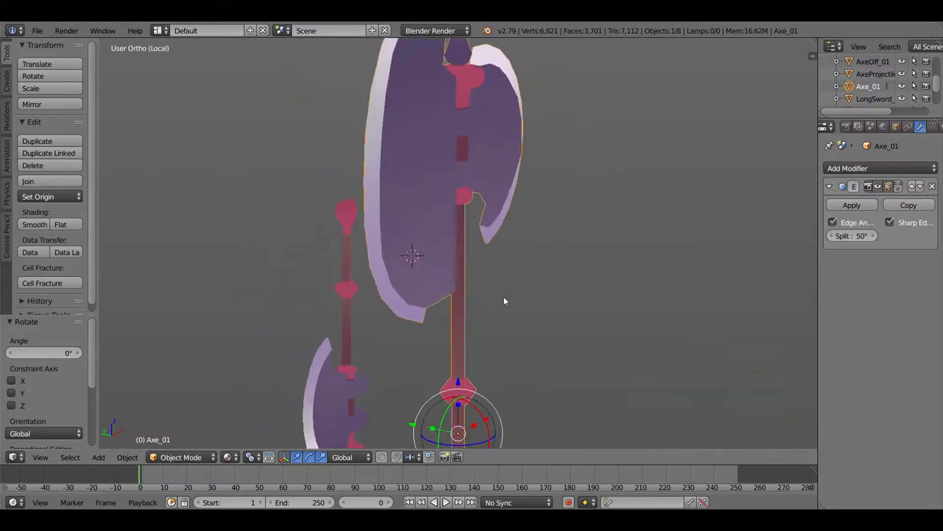
{"action": "mouse_move", "coordinate": [505, 300]}
{"action": "middle_mouse_down"}
{"action": "mouse_move", "coordinate": [508, 400]}
{"action": "mouse_move", "coordinate": [374, 326]}
{"action": "mouse_move", "coordinate": [311, 255]}
{"action": "mouse_move", "coordinate": [373, 287]}
{"action": "mouse_move", "coordinate": [383, 331]}
{"action": "mouse_move", "coordinate": [512, 354]}
{"action": "mouse_move", "coordinate": [543, 236]}
{"action": "middle_mouse_up"}
- Examine the large axe's mesh in Edit Mode with solid shading, from the heart-shaped pommel up to the blades
{"action": "key", "text": "alt+z"}
{"action": "key", "text": "Tab"}
{"action": "scroll", "coordinate": [501, 322], "scroll_direction": "up", "scroll_amount": 5}
{"action": "middle_click_drag", "start_coordinate": [495, 337], "coordinate": [488, 256], "text": "shift"}
{"action": "scroll", "coordinate": [488, 256], "scroll_direction": "up", "scroll_amount": 5}
{"action": "middle_click_drag", "start_coordinate": [435, 403], "coordinate": [450, 336], "text": "shift"}
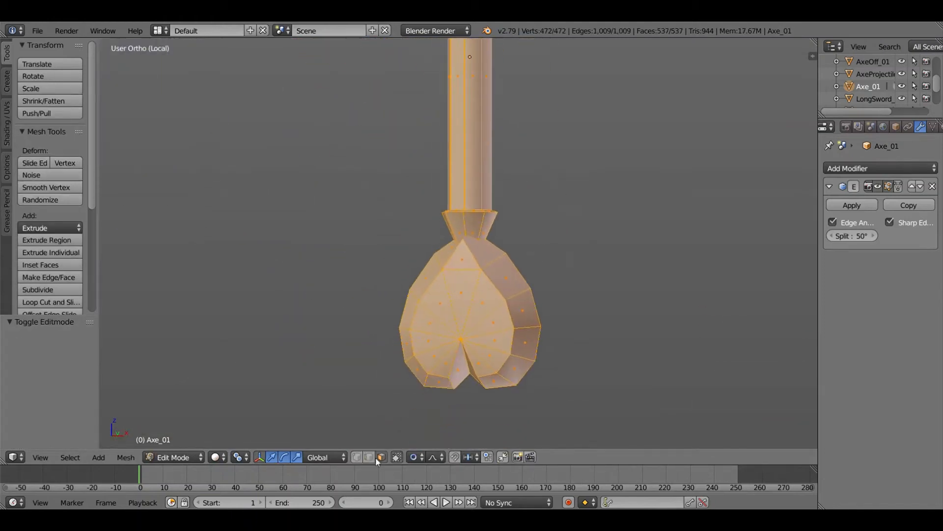
{"action": "scroll", "coordinate": [373, 253], "scroll_direction": "down", "scroll_amount": 4}
{"action": "middle_click_drag", "start_coordinate": [373, 253], "coordinate": [368, 116], "text": "shift"}
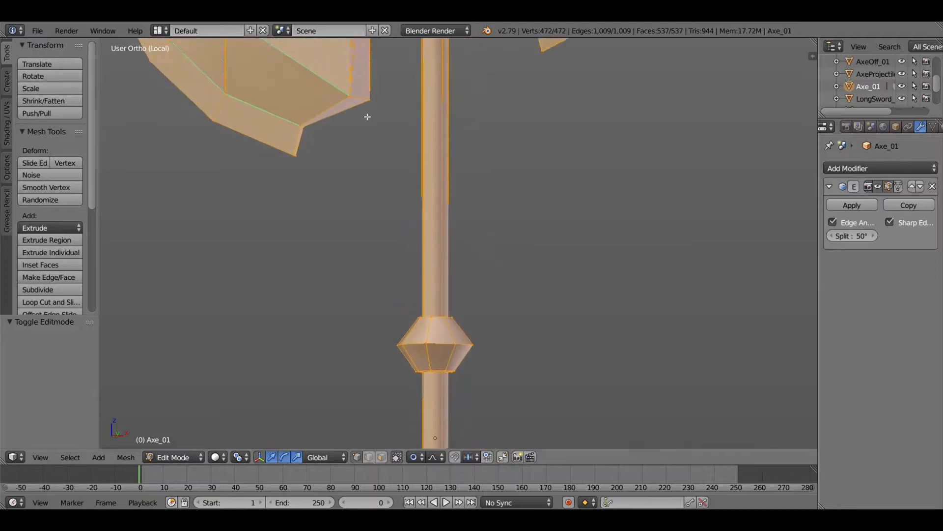
{"action": "scroll", "coordinate": [352, 304], "scroll_direction": "up", "scroll_amount": 2}
{"action": "middle_click_drag", "start_coordinate": [345, 269], "coordinate": [416, 300], "text": "shift"}
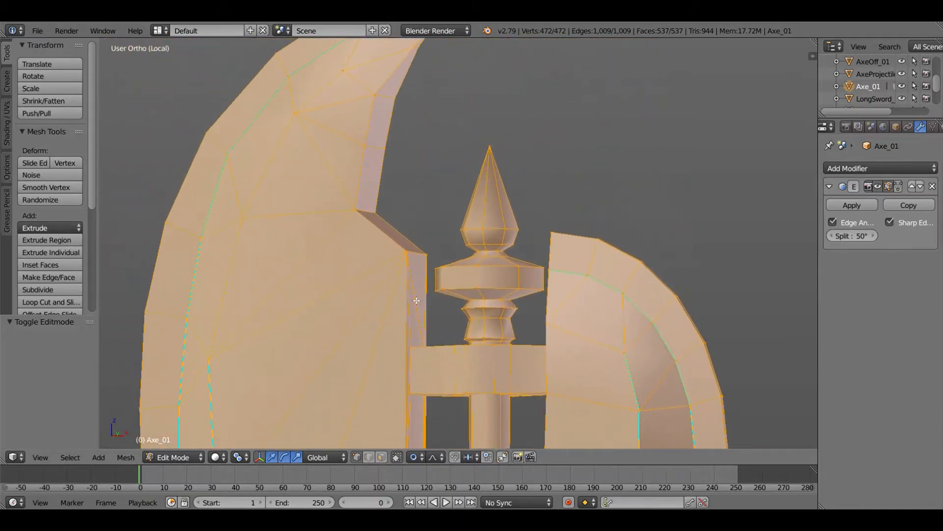
{"action": "scroll", "coordinate": [413, 239], "scroll_direction": "down", "scroll_amount": 6}
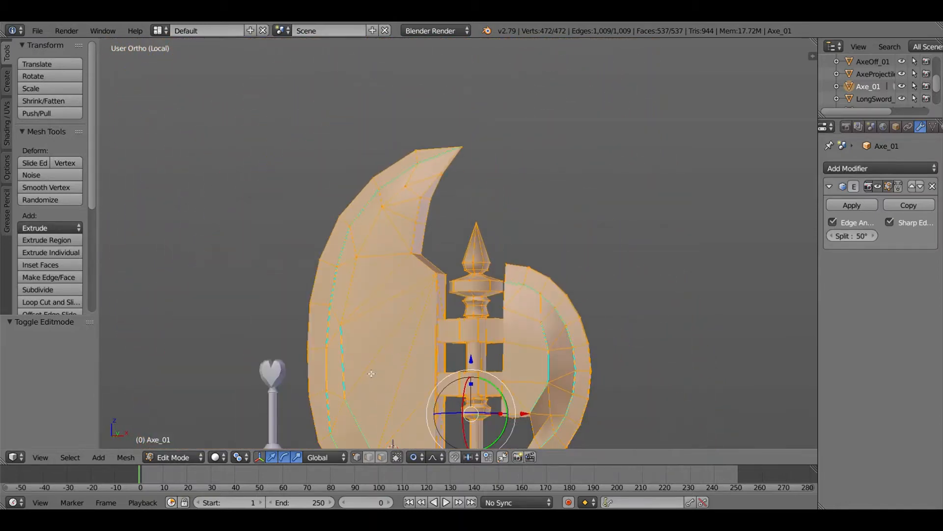
{"action": "middle_click_drag", "start_coordinate": [327, 423], "coordinate": [470, 289], "text": "shift"}
- Examine the small axe's mesh in Edit Mode, from its blade to the heart-shaped pommel
{"action": "key", "text": "Tab"}
{"action": "right_click", "coordinate": [407, 362]}
{"action": "key", "text": "Tab"}
{"action": "middle_click_drag", "start_coordinate": [427, 379], "coordinate": [437, 239], "text": "shift"}
{"action": "scroll", "coordinate": [433, 252], "scroll_direction": "up", "scroll_amount": 5}
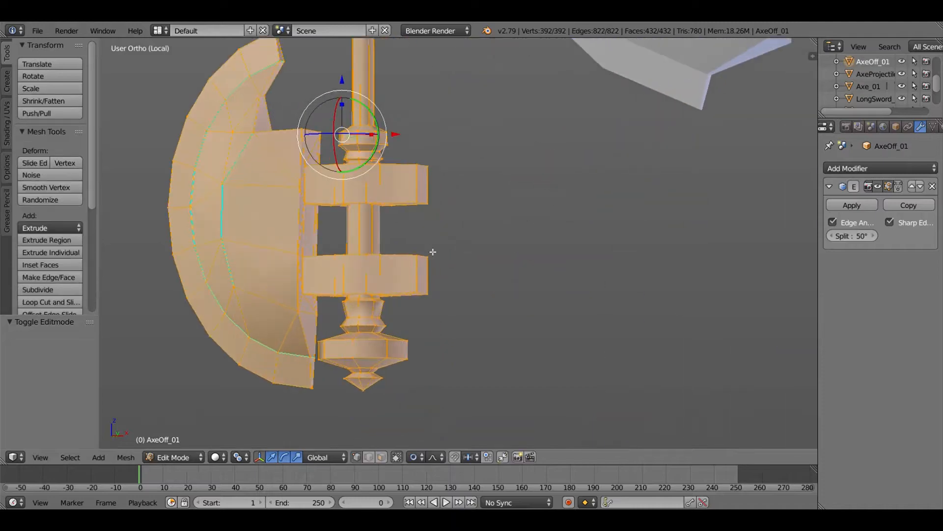
{"action": "mouse_move", "coordinate": [369, 188]}
{"action": "middle_mouse_down", "text": "shift"}
{"action": "mouse_move", "coordinate": [360, 148]}
{"action": "mouse_move", "coordinate": [362, 183]}
{"action": "middle_mouse_up", "text": "shift"}
{"action": "scroll", "coordinate": [363, 184], "scroll_direction": "up", "scroll_amount": 1}
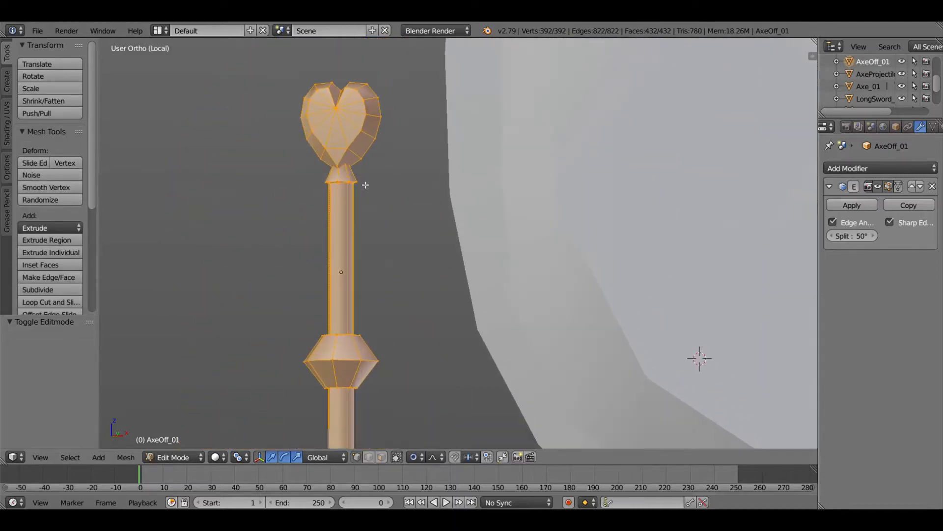
{"action": "key", "text": "Tab"}
- Frame both axes and switch the viewport shading back to Material
{"action": "scroll", "coordinate": [363, 180], "scroll_direction": "down", "scroll_amount": 6}
{"action": "middle_click_drag", "start_coordinate": [597, 222], "coordinate": [479, 89], "text": "shift"}
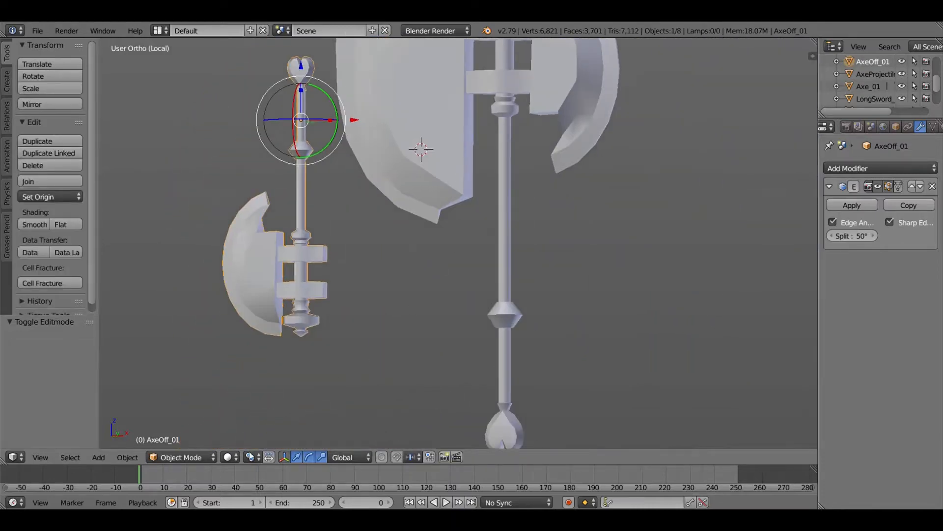
{"action": "left_click", "coordinate": [230, 457]}
{"action": "left_click", "coordinate": [255, 389]}
- Try rotating the small axe and the large axe to check their shading at different angles
{"action": "scroll", "coordinate": [317, 254], "scroll_direction": "down", "scroll_amount": 3}
{"action": "key", "text": "r"}
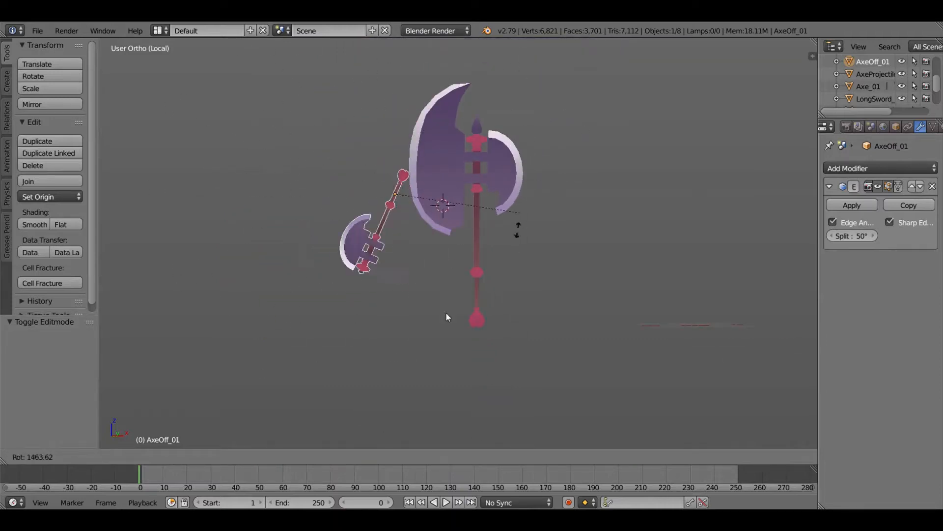
{"action": "right_click", "coordinate": [453, 258]}
{"action": "right_click", "coordinate": [453, 146]}
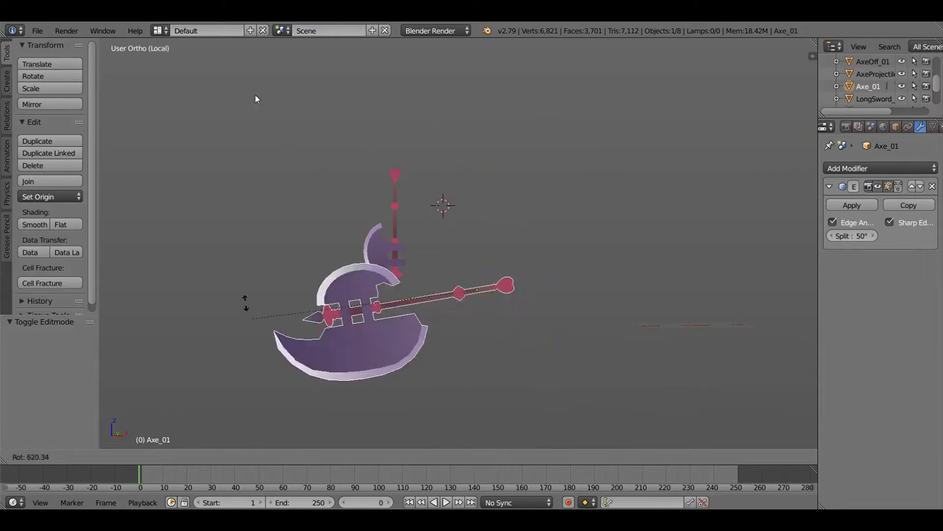
{"action": "right_click", "coordinate": [399, 421]}
{"action": "key", "text": "r"}
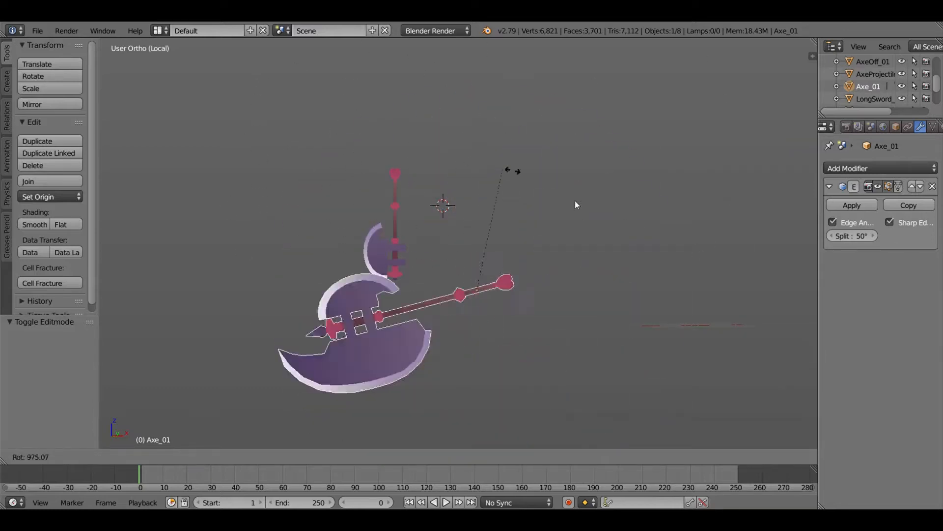
{"action": "right_click", "coordinate": [535, 352]}
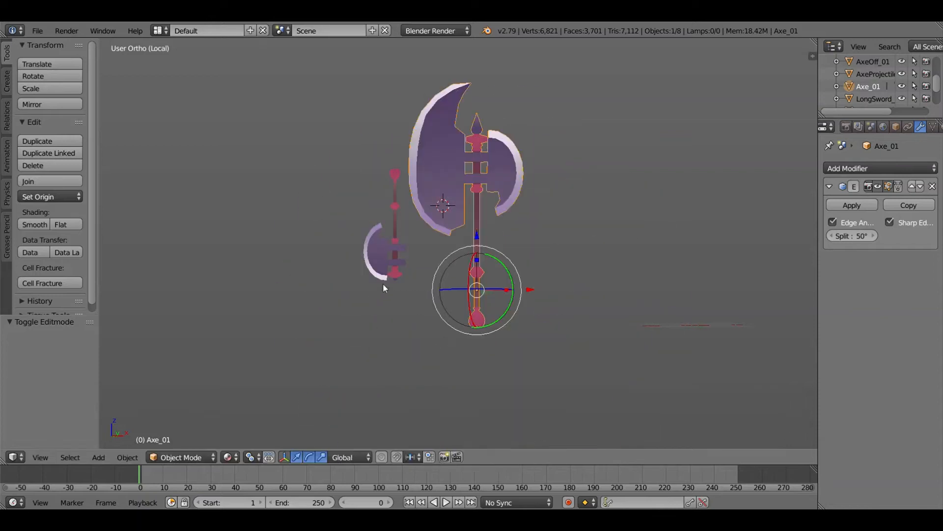
- Examine the large axe in the right, top and front orthographic views
{"action": "scroll", "coordinate": [383, 284], "scroll_direction": "up", "scroll_amount": 6}
{"action": "middle_click_drag", "start_coordinate": [480, 268], "coordinate": [482, 230]}
{"action": "key", "text": "KP_3"}
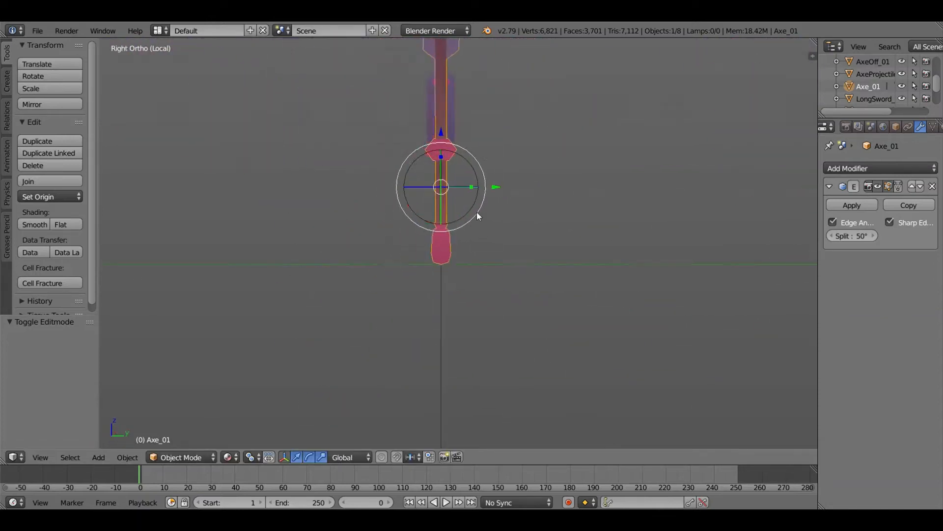
{"action": "middle_click_drag", "start_coordinate": [482, 86], "coordinate": [536, 237], "text": "shift"}
{"action": "key", "text": "KP_7"}
{"action": "scroll", "coordinate": [375, 256], "scroll_direction": "up", "scroll_amount": 5}
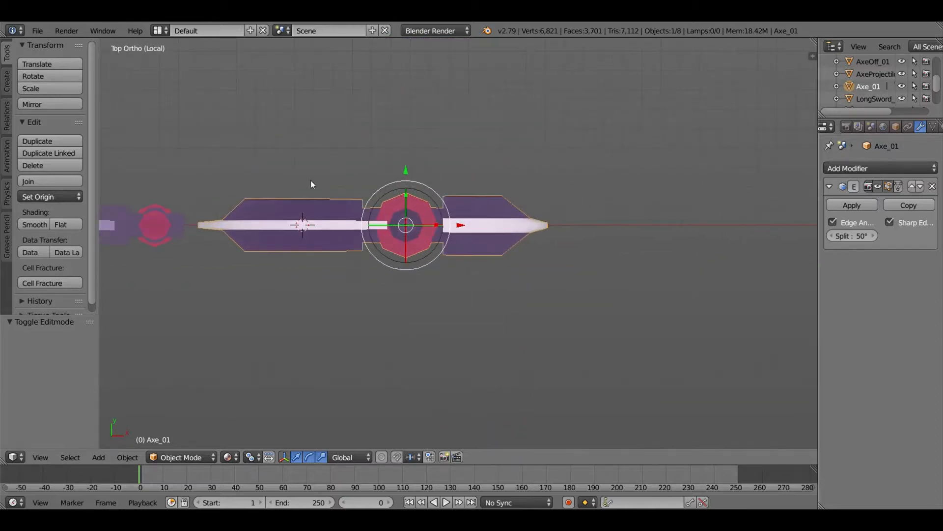
{"action": "scroll", "coordinate": [455, 300], "scroll_direction": "down", "scroll_amount": 5}
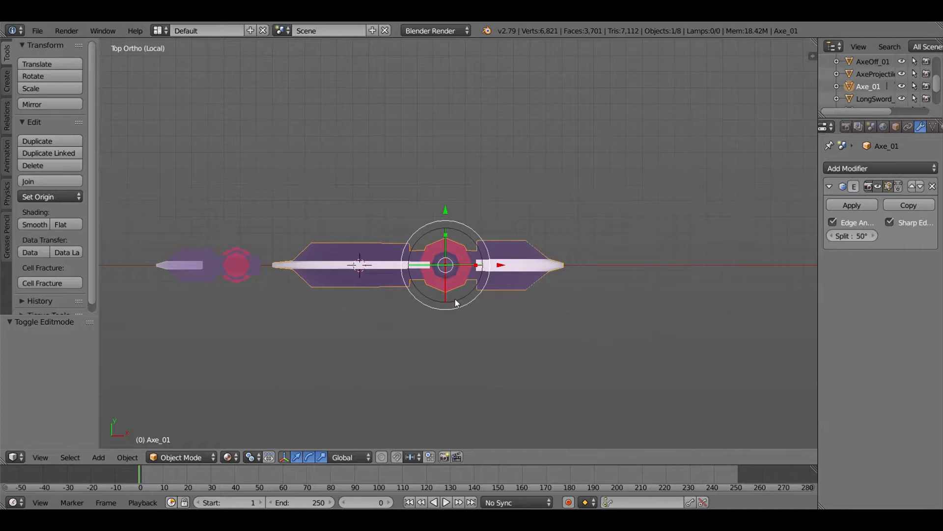
{"action": "key", "text": "KP_1"}
{"action": "scroll", "coordinate": [455, 299], "scroll_direction": "up", "scroll_amount": 1}
{"action": "mouse_move", "coordinate": [479, 295]}
{"action": "middle_mouse_down", "text": "shift"}
{"action": "mouse_move", "coordinate": [479, 41]}
{"action": "mouse_move", "coordinate": [461, 271]}
{"action": "mouse_move", "coordinate": [467, 195]}
{"action": "mouse_move", "coordinate": [445, 285]}
{"action": "mouse_move", "coordinate": [632, 299]}
{"action": "mouse_move", "coordinate": [465, 290]}
{"action": "middle_mouse_up", "text": "shift"}
{"action": "scroll", "coordinate": [446, 245], "scroll_direction": "up", "scroll_amount": 6}
- Inspect the large axe's mesh in Edit Mode with everything deselected, and return to Object Mode in solid shading
{"action": "key", "text": "Tab"}
{"action": "key", "text": "KP_1"}
{"action": "scroll", "coordinate": [465, 290], "scroll_direction": "down", "scroll_amount": 4}
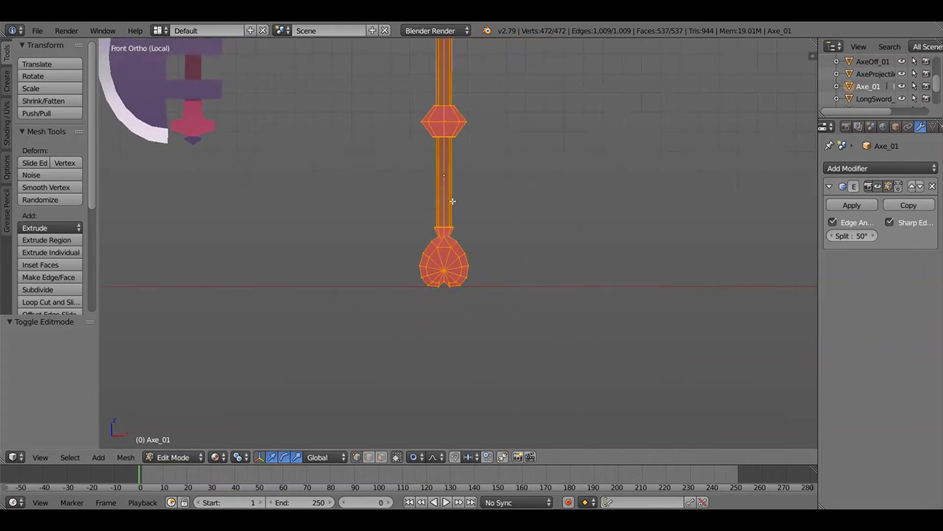
{"action": "key", "text": "a"}
{"action": "scroll", "coordinate": [472, 202], "scroll_direction": "up", "scroll_amount": 5}
{"action": "mouse_move", "coordinate": [469, 147]}
{"action": "middle_mouse_down", "text": "shift"}
{"action": "mouse_move", "coordinate": [474, 293]}
{"action": "mouse_move", "coordinate": [417, 329]}
{"action": "mouse_move", "coordinate": [522, 341]}
{"action": "mouse_move", "coordinate": [452, 343]}
{"action": "mouse_move", "coordinate": [525, 313]}
{"action": "mouse_move", "coordinate": [515, 336]}
{"action": "mouse_move", "coordinate": [495, 291]}
{"action": "mouse_move", "coordinate": [482, 303]}
{"action": "middle_mouse_up", "text": "shift"}
{"action": "key", "text": "alt+z"}
{"action": "key", "text": "Tab"}
- Examine the small axe's heart-shaped pommel up close in solid and Material shading
{"action": "mouse_move", "coordinate": [377, 292]}
{"action": "middle_mouse_down", "text": "shift"}
{"action": "mouse_move", "coordinate": [481, 279]}
{"action": "mouse_move", "coordinate": [491, 289]}
{"action": "mouse_move", "coordinate": [476, 336]}
{"action": "middle_mouse_up", "text": "shift"}
{"action": "scroll", "coordinate": [487, 289], "scroll_direction": "up", "scroll_amount": 4}
{"action": "scroll", "coordinate": [476, 336], "scroll_direction": "up", "scroll_amount": 3}
{"action": "left_click", "coordinate": [229, 457]}
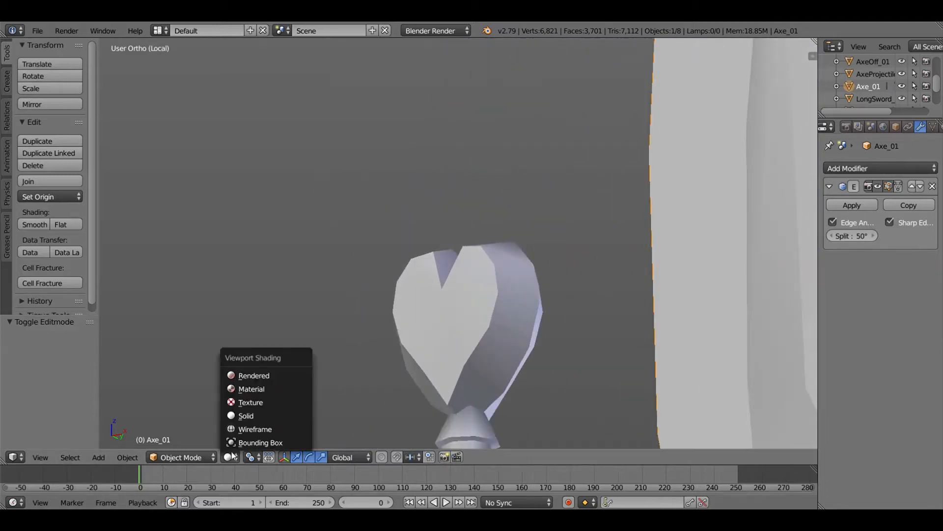
{"action": "left_click", "coordinate": [257, 390]}
- View both axes from the front and try rotating the large axe
{"action": "key", "text": "KP_1"}
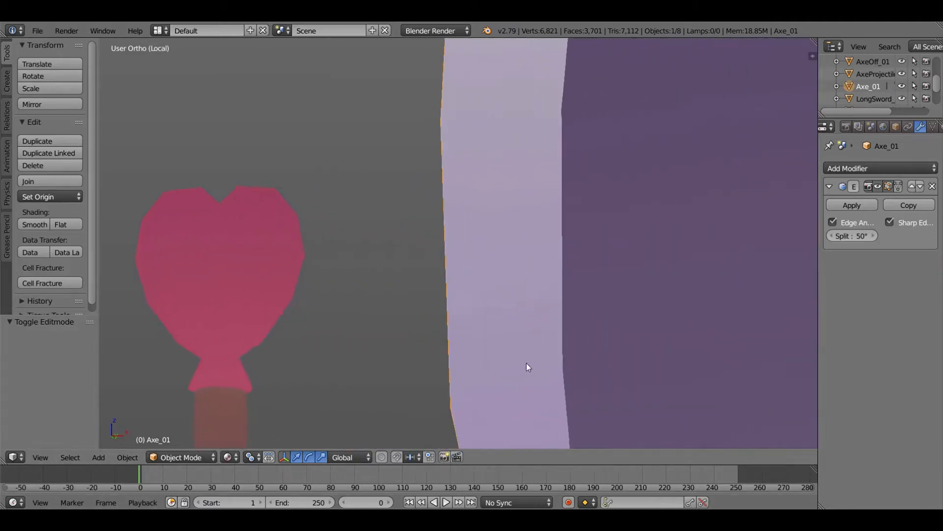
{"action": "scroll", "coordinate": [533, 360], "scroll_direction": "down", "scroll_amount": 8}
{"action": "middle_click_drag", "start_coordinate": [523, 359], "coordinate": [522, 337], "text": "shift"}
{"action": "scroll", "coordinate": [524, 336], "scroll_direction": "down", "scroll_amount": 5}
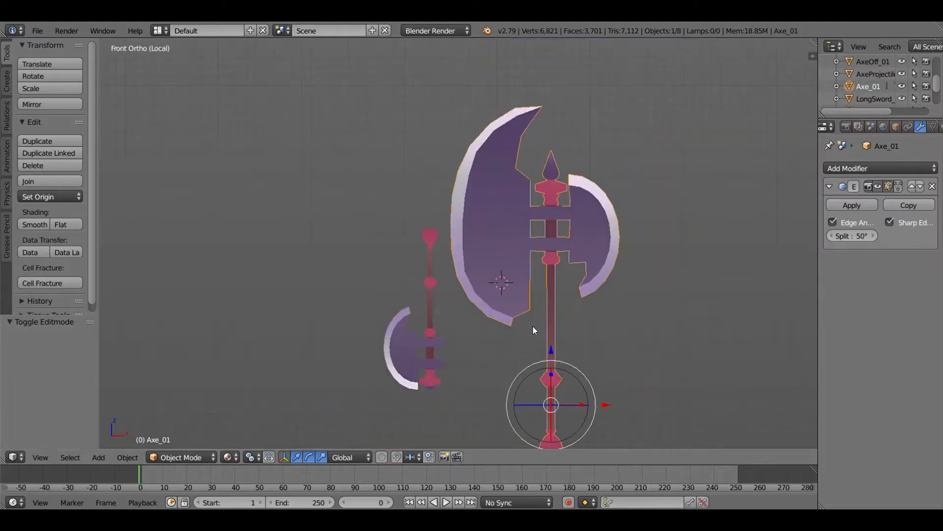
{"action": "middle_click_drag", "start_coordinate": [504, 301], "coordinate": [437, 258], "text": "shift"}
{"action": "scroll", "coordinate": [418, 227], "scroll_direction": "up", "scroll_amount": 2}
{"action": "scroll", "coordinate": [429, 223], "scroll_direction": "down", "scroll_amount": 1}
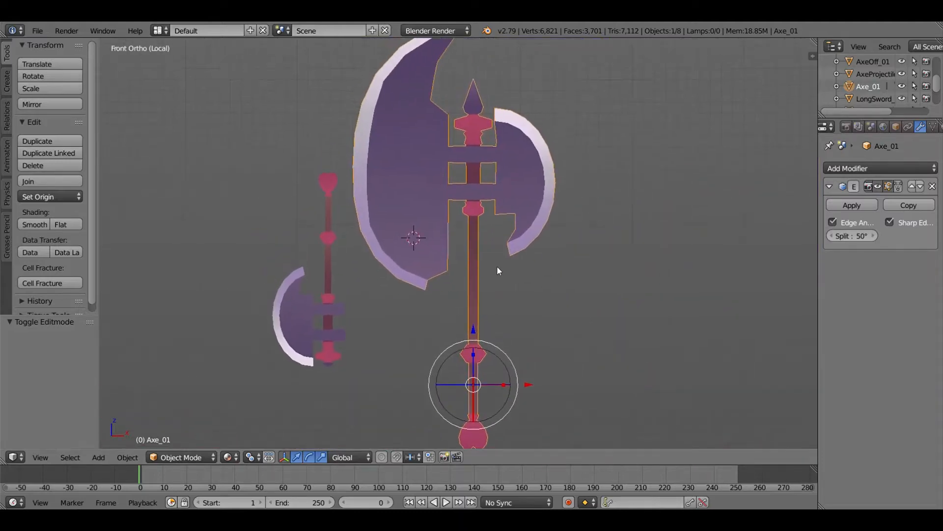
{"action": "key", "text": "r"}
{"action": "right_click", "coordinate": [235, 152]}
- Add a monkey mesh at the upper outer edge of the large axe blade and rotate it about -43.4°
{"action": "left_click", "coordinate": [7, 81]}
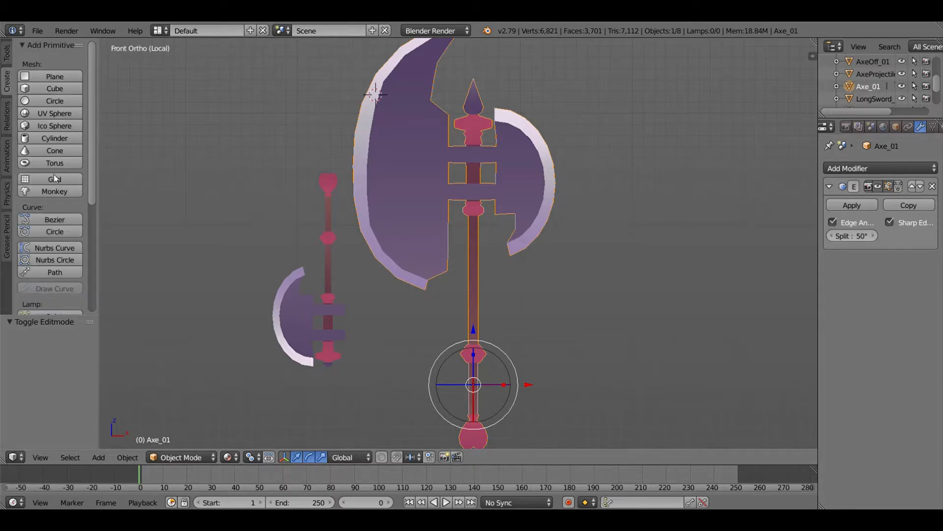
{"action": "left_click", "coordinate": [54, 191]}
{"action": "scroll", "coordinate": [419, 280], "scroll_direction": "up", "scroll_amount": 3}
{"action": "key", "text": "r"}
{"action": "left_click", "coordinate": [446, 178]}
- Scale the monkey mesh by about 3.55 and assign it the existing material named Material
{"action": "key", "text": "s"}
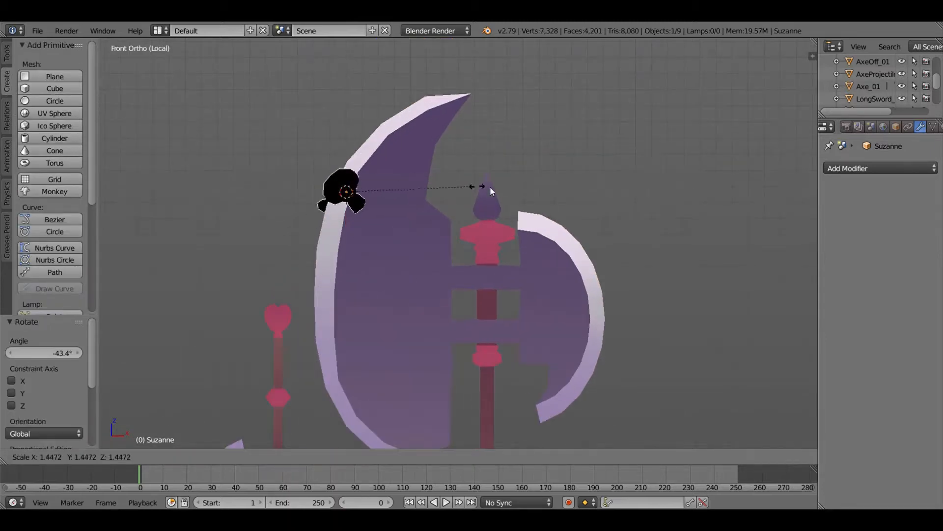
{"action": "left_click", "coordinate": [693, 217]}
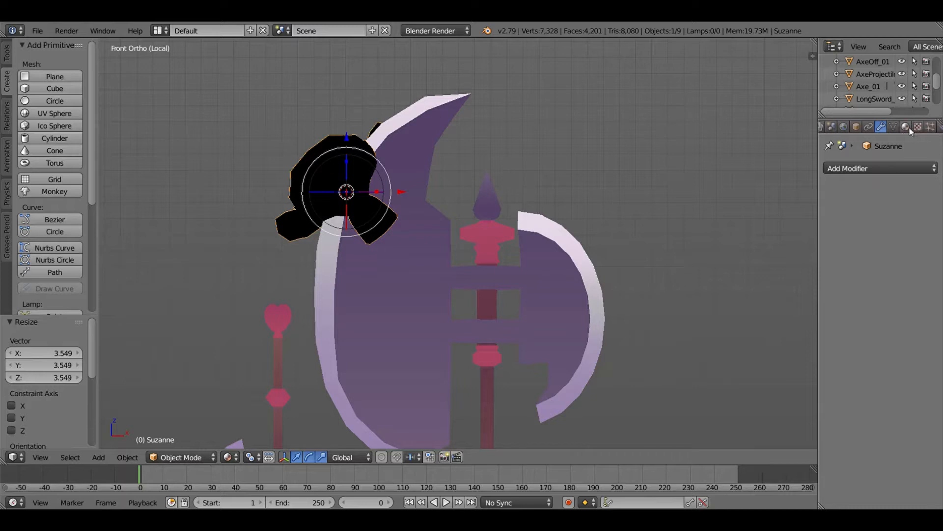
{"action": "left_click", "coordinate": [830, 207]}
{"action": "left_click", "coordinate": [717, 226]}
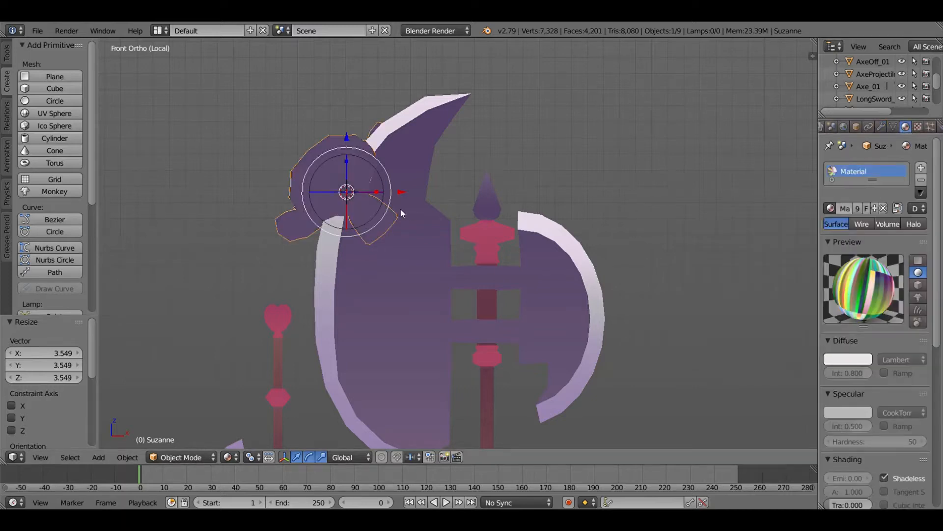
- Trackball-rotate and enlarge the monkey mesh by about 1.7, placing it over the upper part of the large axe blade
{"action": "key", "text": "r"}
{"action": "key", "text": "r"}
{"action": "left_click", "coordinate": [426, 228]}
{"action": "key", "text": "s"}
{"action": "left_click", "coordinate": [492, 250]}
{"action": "key", "text": "g"}
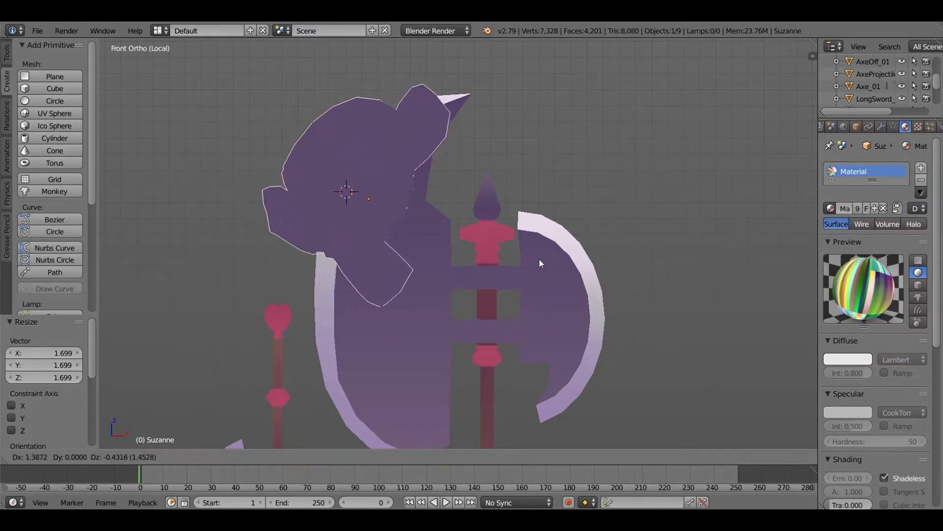
{"action": "left_click", "coordinate": [542, 259]}
- Shrink the monkey mesh to fit within the large axe blade and trackball-rotate it about -26.4° and 45.3°
{"action": "key", "text": "s"}
{"action": "left_click", "coordinate": [438, 235]}
{"action": "key", "text": "s"}
{"action": "left_click", "coordinate": [483, 208]}
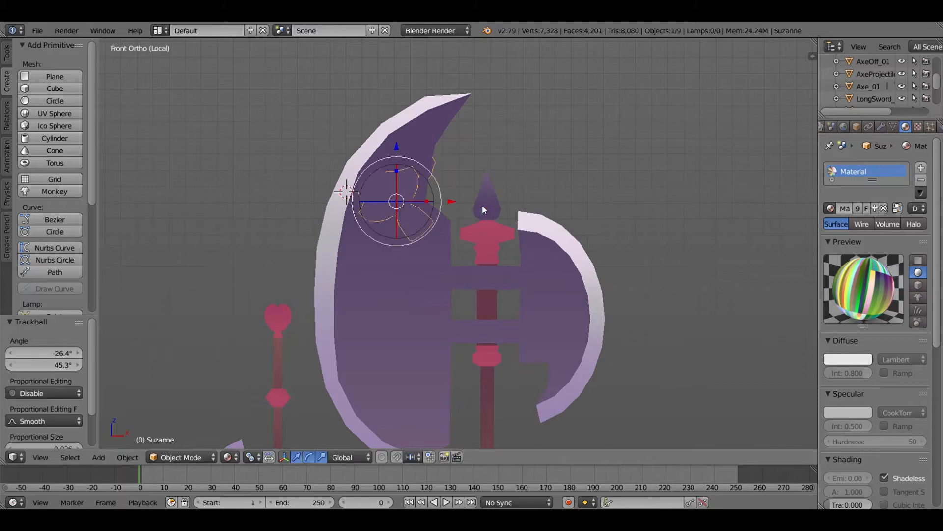
- Resize the monkey mesh once more and delete it from the scene
{"action": "key", "text": "s"}
{"action": "left_click", "coordinate": [537, 222]}
{"action": "key", "text": "x"}
{"action": "left_click", "coordinate": [539, 224]}
- Examine the small axe's mesh topology in Edit Mode up close and from the front
{"action": "scroll", "coordinate": [521, 230], "scroll_direction": "down", "scroll_amount": 3}
{"action": "middle_click_drag", "start_coordinate": [502, 239], "coordinate": [477, 161], "text": "shift"}
{"action": "right_click", "coordinate": [479, 196]}
{"action": "middle_click_drag", "start_coordinate": [376, 282], "coordinate": [491, 290], "text": "shift"}
{"action": "scroll", "coordinate": [378, 265], "scroll_direction": "up", "scroll_amount": 2}
{"action": "right_click", "coordinate": [354, 276]}
{"action": "scroll", "coordinate": [561, 270], "scroll_direction": "up", "scroll_amount": 4}
{"action": "key", "text": "Tab"}
{"action": "scroll", "coordinate": [492, 290], "scroll_direction": "up", "scroll_amount": 2}
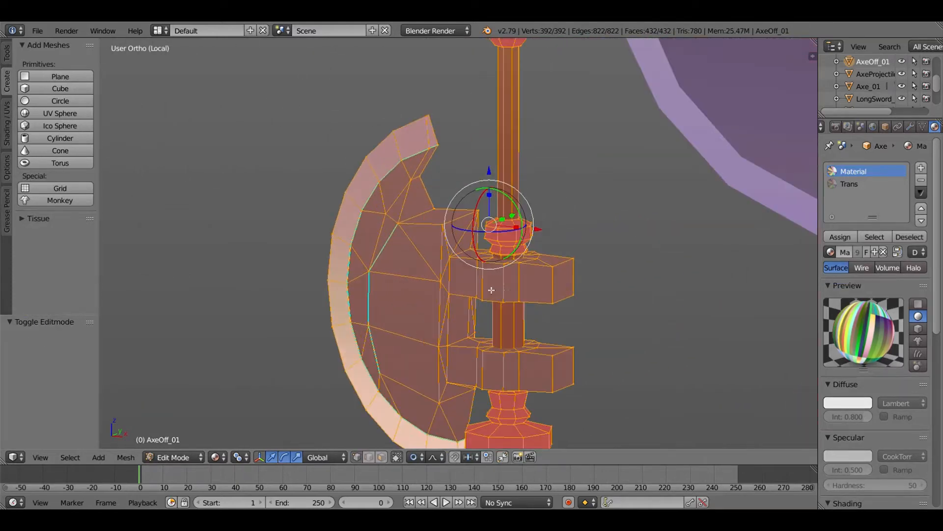
{"action": "middle_click_drag", "start_coordinate": [576, 319], "coordinate": [545, 285], "text": "shift"}
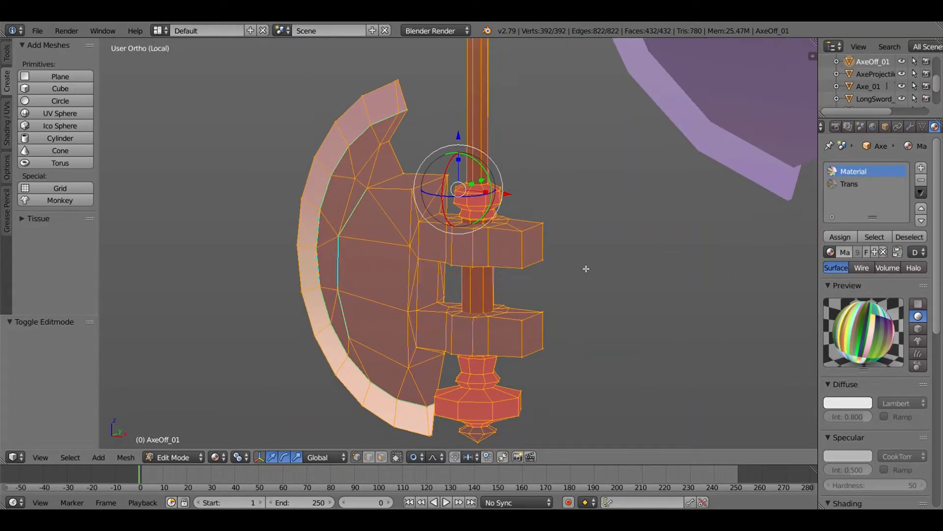
{"action": "key", "text": "KP_1"}
{"action": "scroll", "coordinate": [580, 269], "scroll_direction": "down", "scroll_amount": 3}
{"action": "scroll", "coordinate": [565, 270], "scroll_direction": "down", "scroll_amount": 3}
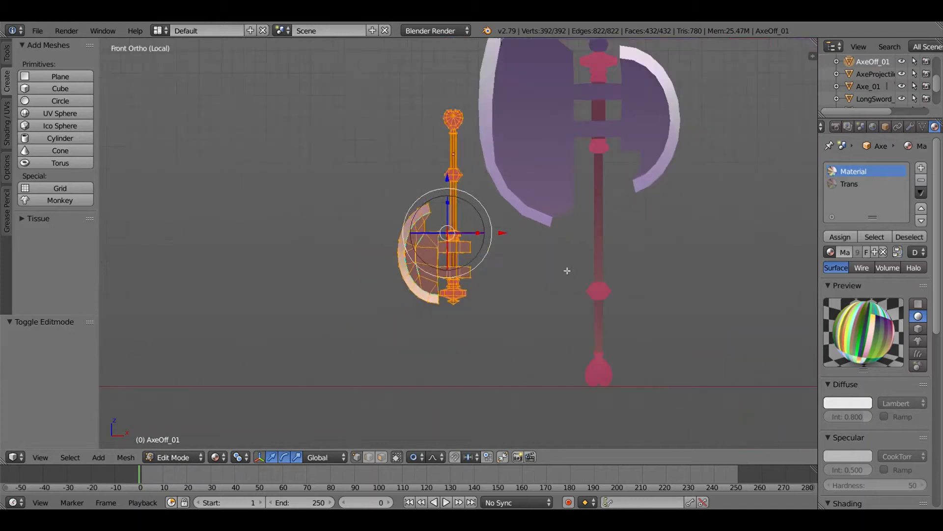
- Clear the small axe's rotation in Object Mode and move it onto the lower handle of the large axe
{"action": "key", "text": "Tab"}
{"action": "key", "text": "alt+r"}
{"action": "key", "text": "g"}
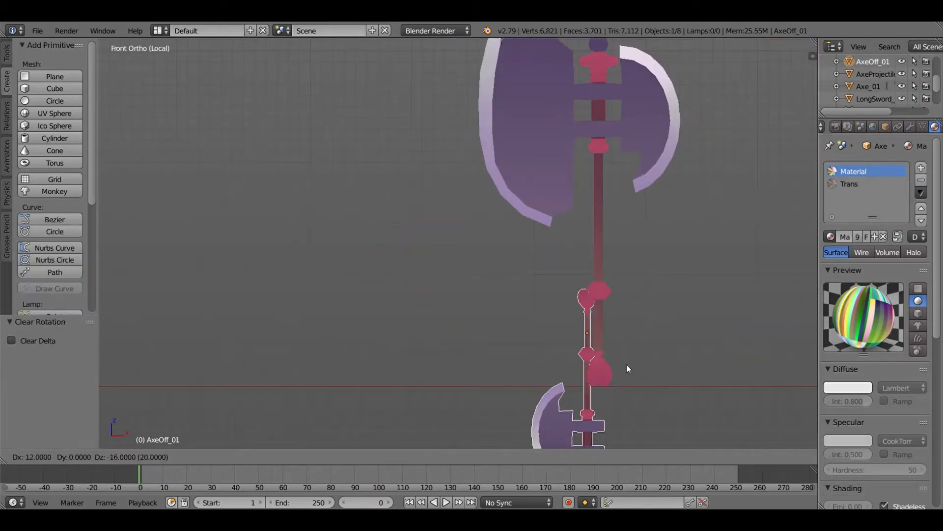
{"action": "left_click", "coordinate": [639, 354]}
- Turn the small axe upright and scale it by about 1.585, overlaying it on the large axe's smaller blade
{"action": "key", "text": "r"}
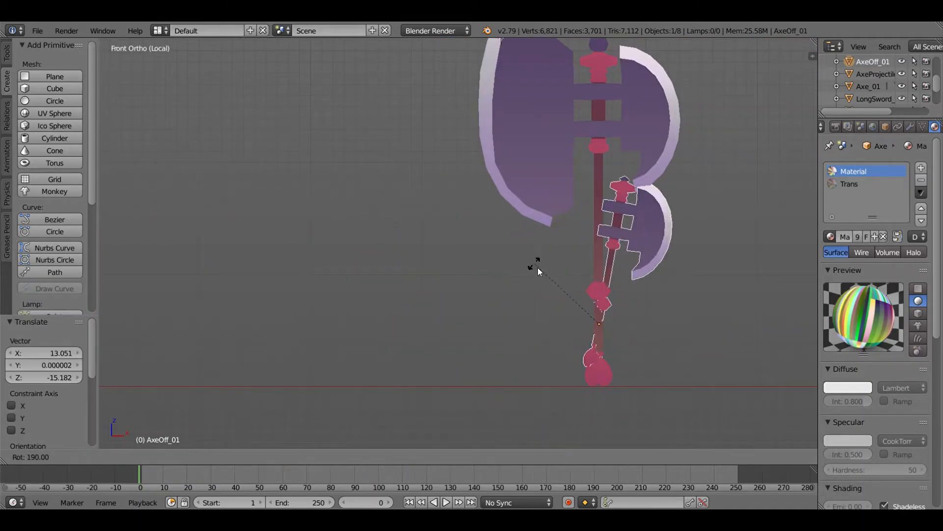
{"action": "left_click", "coordinate": [535, 279], "text": "ctrl"}
{"action": "middle_click_drag", "start_coordinate": [617, 259], "coordinate": [545, 317], "text": "shift"}
{"action": "key", "text": "s"}
{"action": "left_click", "coordinate": [629, 284]}
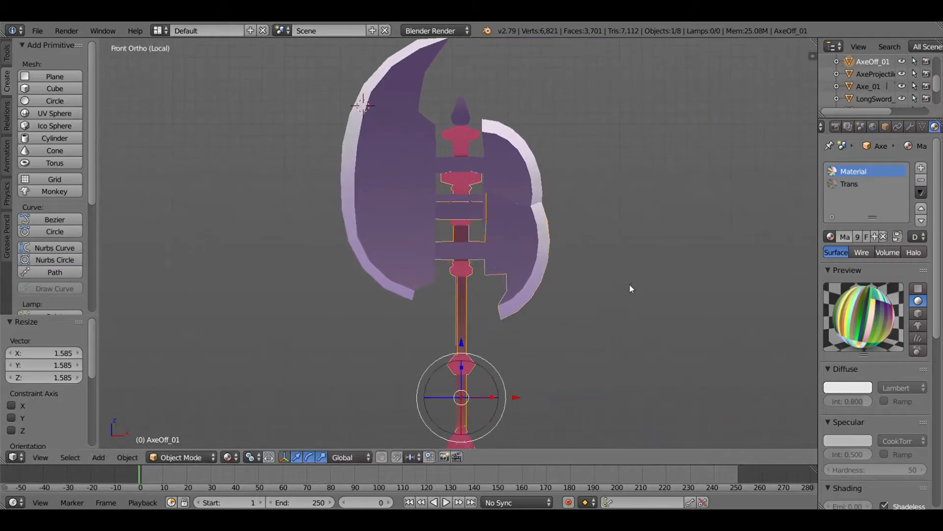
{"action": "key", "text": "g"}
{"action": "left_click", "coordinate": [627, 240]}
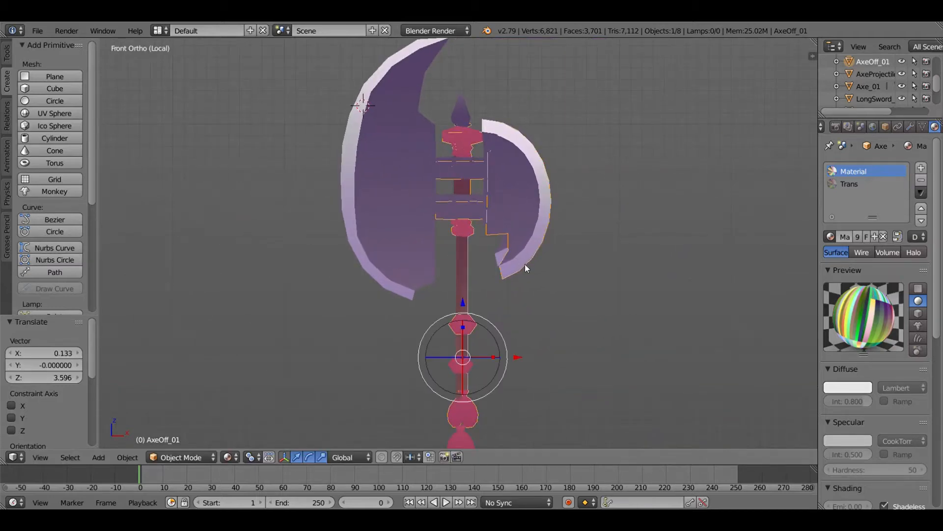
- Move the small axe off the large axe and clear its rotation and scale
{"action": "key", "text": "g"}
{"action": "left_click", "coordinate": [675, 281]}
{"action": "key", "text": "alt+r"}
{"action": "key", "text": "alt+s"}
{"action": "scroll", "coordinate": [677, 305], "scroll_direction": "down", "scroll_amount": 1}
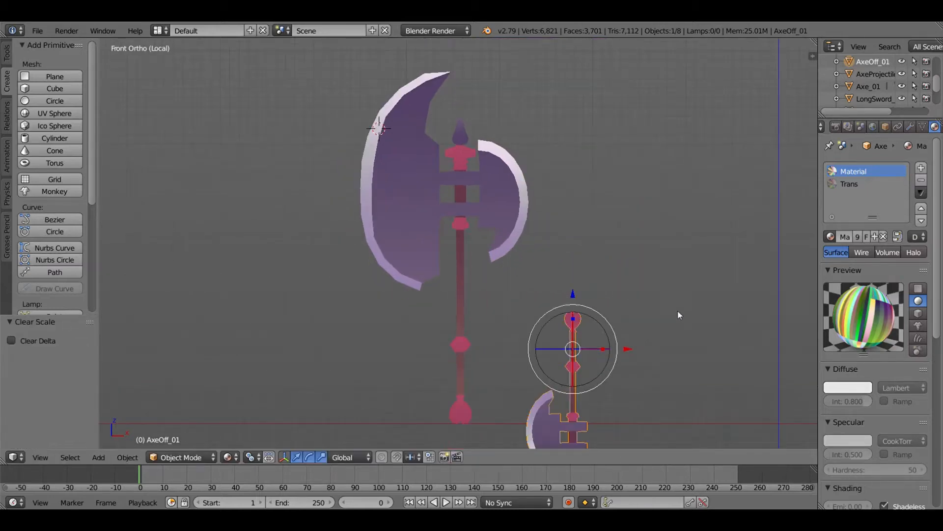
- Place the small axe beside the lower handle of the large axe, just above the ground line
{"action": "key", "text": "g"}
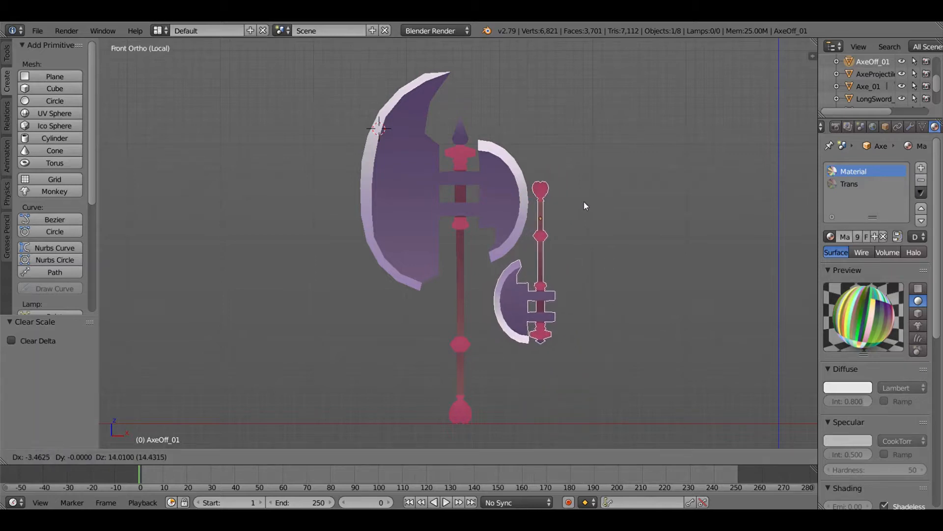
{"action": "left_click", "coordinate": [585, 203]}
{"action": "key", "text": "g"}
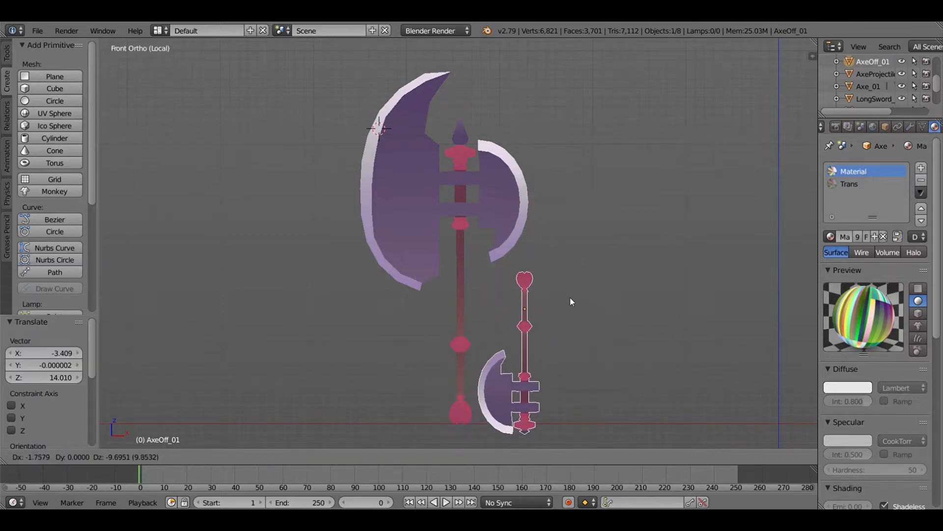
{"action": "left_click", "coordinate": [563, 289]}
{"action": "middle_click_drag", "start_coordinate": [565, 292], "coordinate": [524, 204], "text": "shift"}
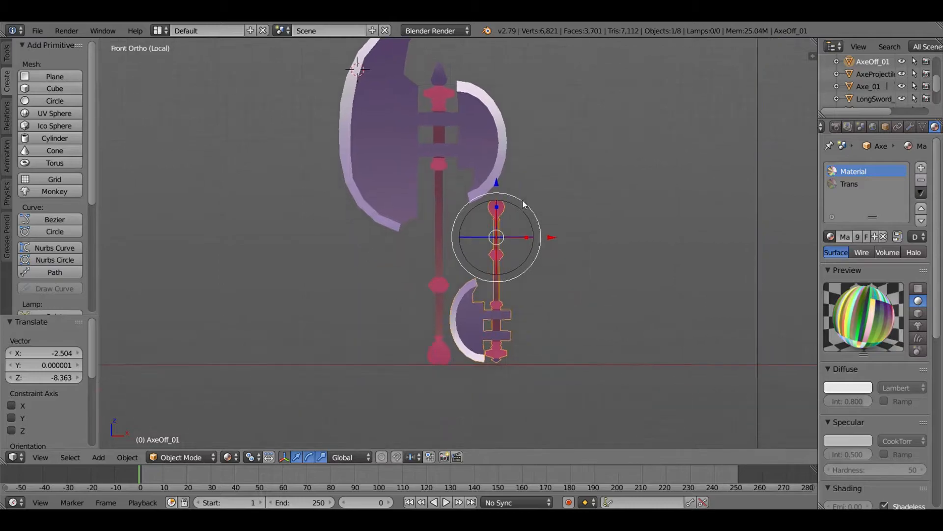
{"action": "scroll", "coordinate": [524, 204], "scroll_direction": "up", "scroll_amount": 2}
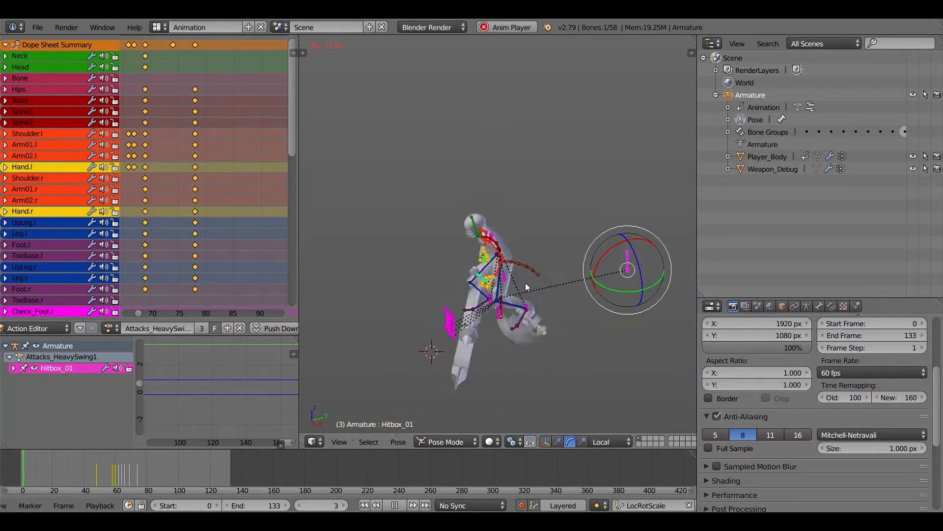
- Preview the armature's Attacks_HeavySwing2, Attack_WildSwing and Attack_LightCoil actions during playback
{"action": "left_click", "coordinate": [118, 328]}
{"action": "key", "text": "Return"}
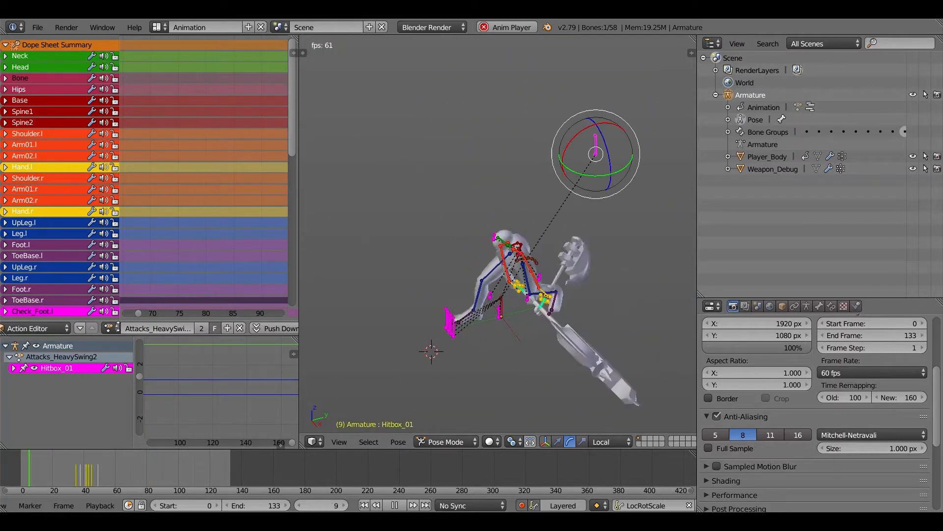
{"action": "left_click", "coordinate": [111, 328]}
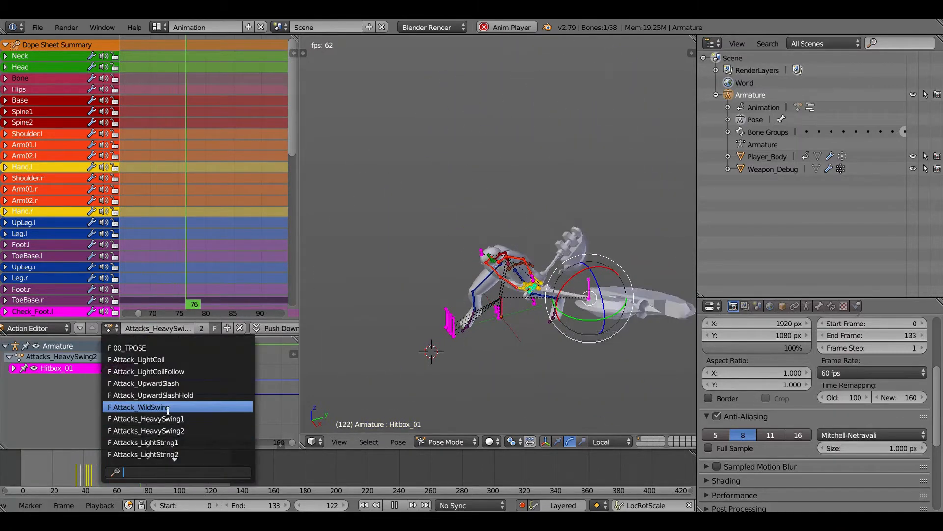
{"action": "left_click", "coordinate": [142, 407]}
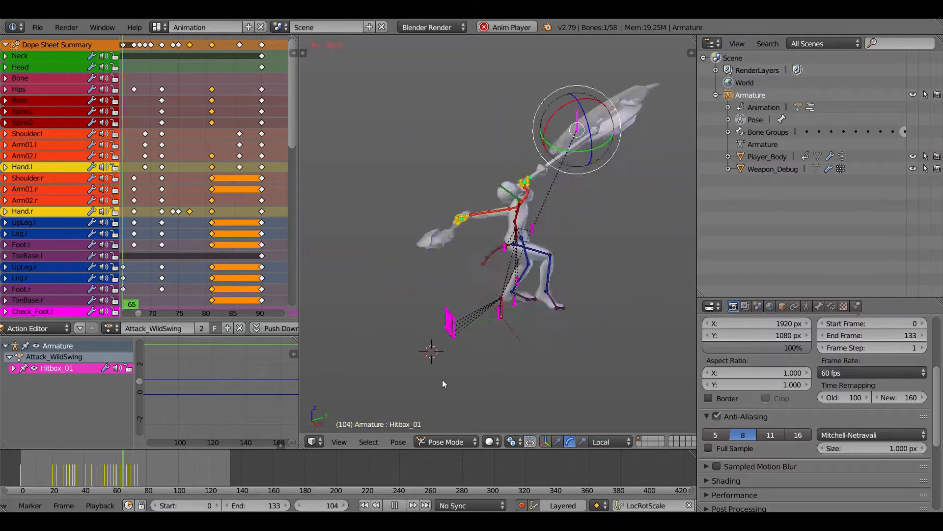
{"action": "left_click", "coordinate": [116, 329]}
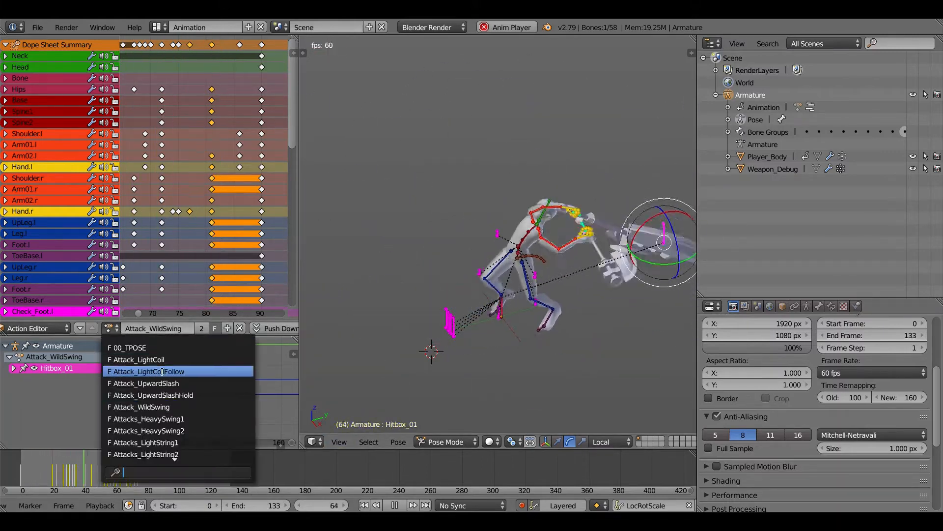
{"action": "left_click", "coordinate": [142, 359]}
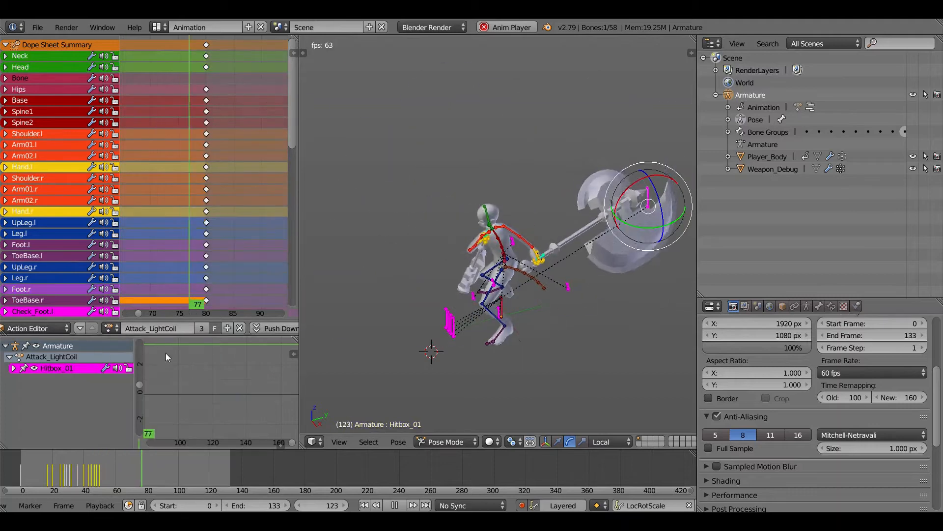
- Preview the Attacks_LightString1, Attacks_LightString2 and Attack_UpwardSlash actions, ending on Attacks_HeavySwing1
{"action": "left_click", "coordinate": [114, 329]}
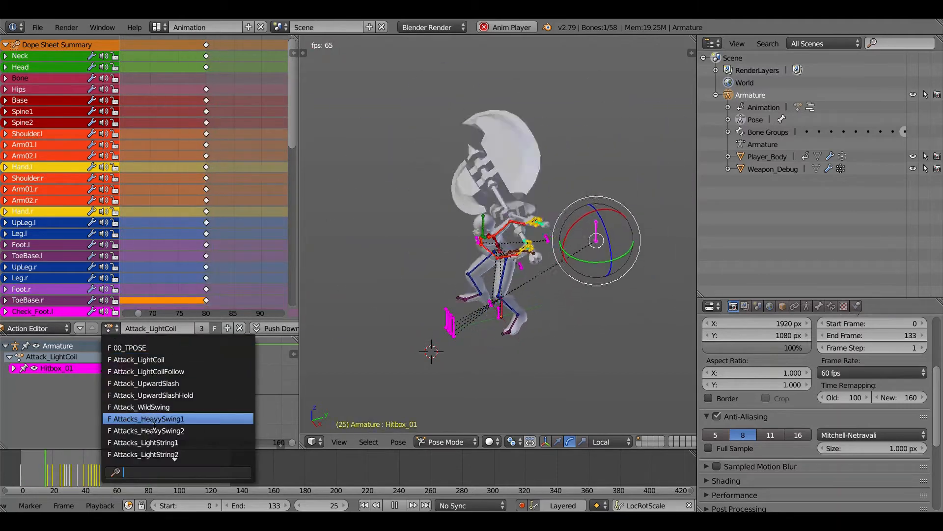
{"action": "left_click", "coordinate": [158, 442]}
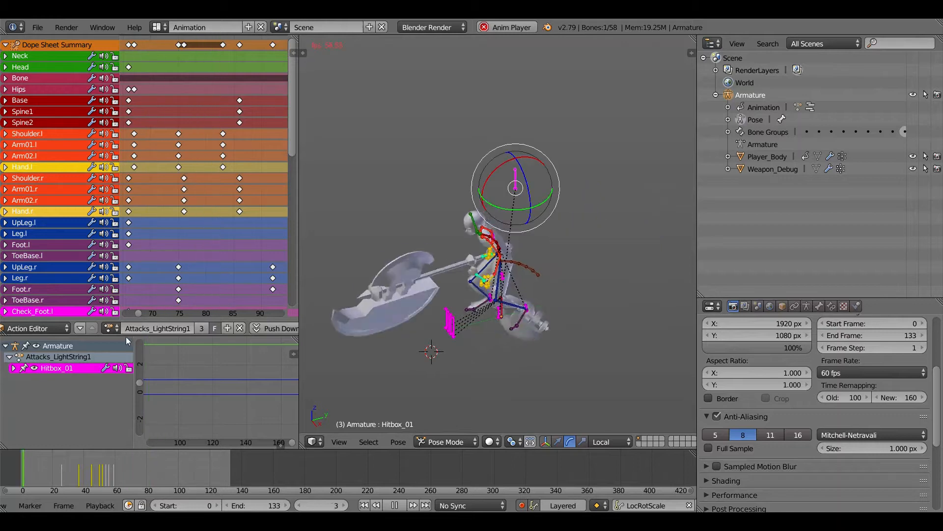
{"action": "left_click", "coordinate": [111, 328]}
{"action": "left_click", "coordinate": [151, 457]}
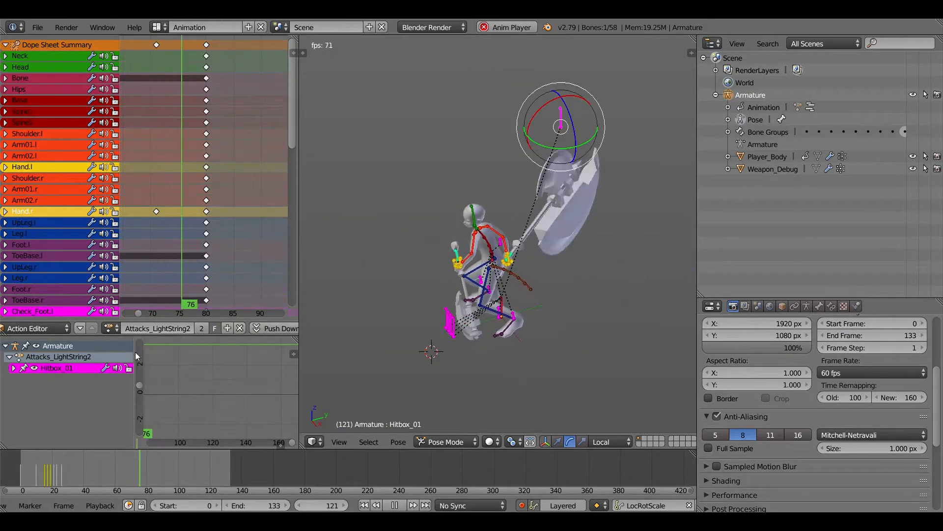
{"action": "left_click", "coordinate": [116, 329]}
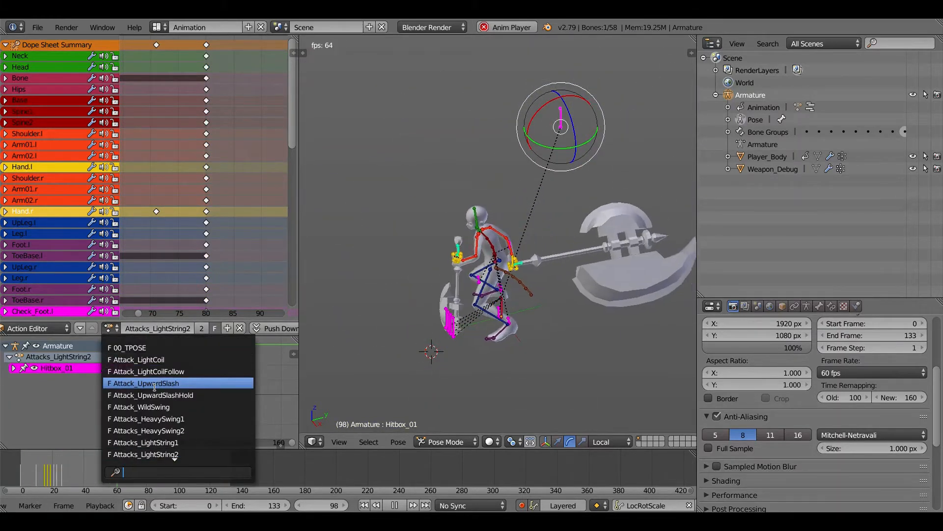
{"action": "left_click", "coordinate": [143, 384]}
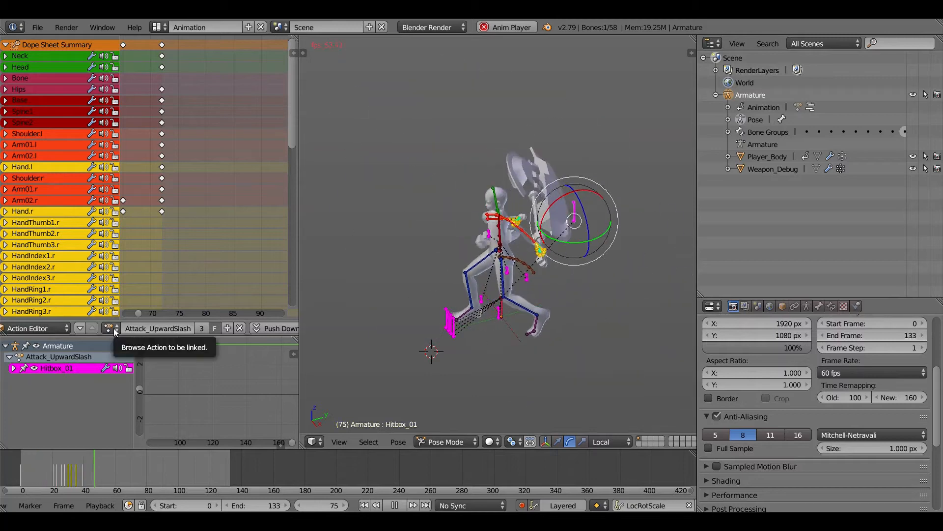
{"action": "left_click", "coordinate": [116, 330]}
{"action": "left_click", "coordinate": [179, 419]}
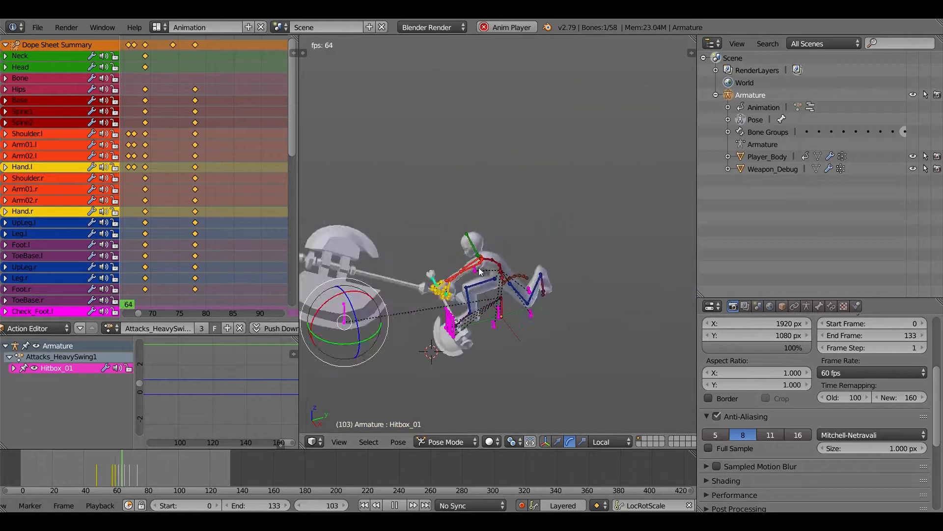
- Check the armature's first two bone layers in its skeleton settings while Attacks_HeavySwing1 plays
{"action": "left_click", "coordinate": [806, 306]}
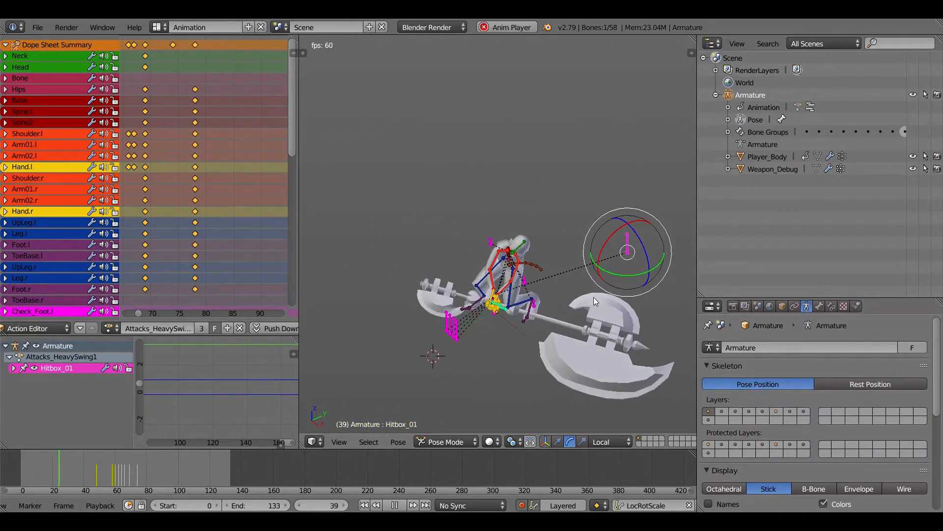
{"action": "left_click", "coordinate": [723, 413]}
{"action": "left_click", "coordinate": [709, 411]}
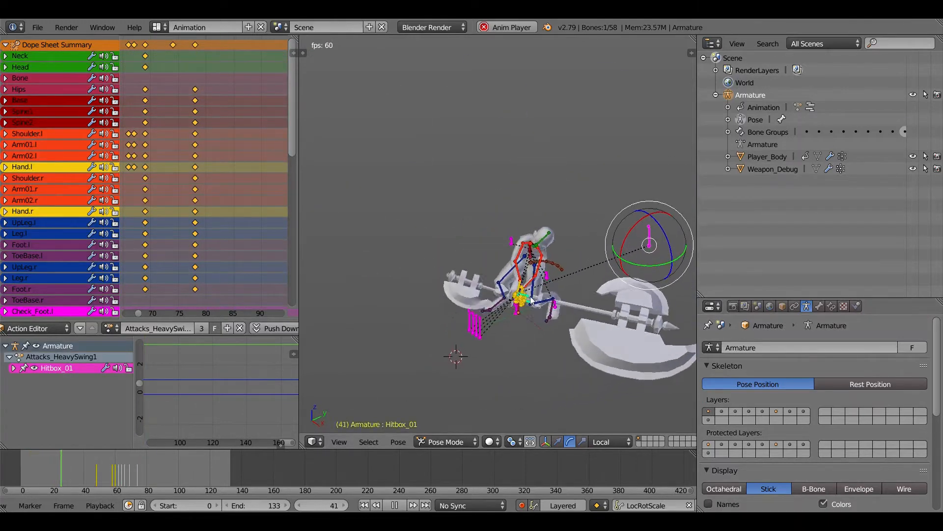
{"action": "left_click", "coordinate": [113, 329]}
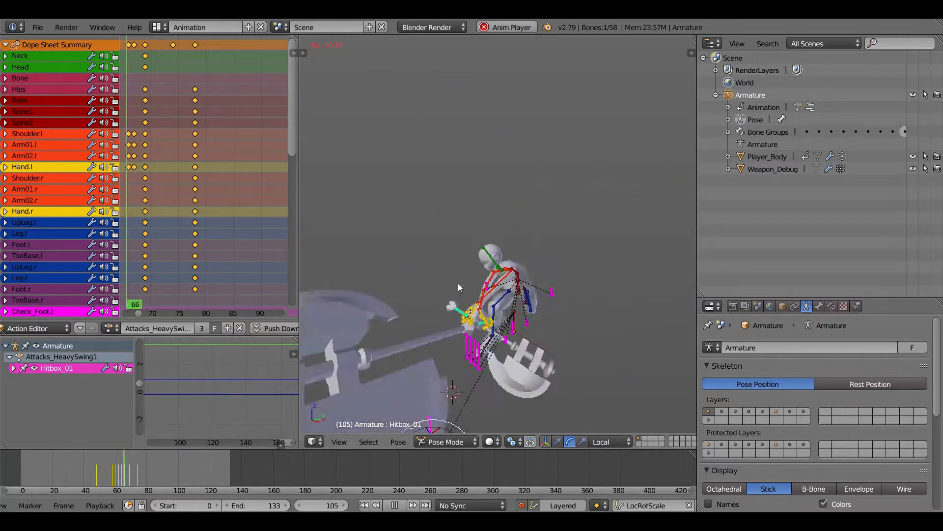
- Stop playback, use an orthographic view and step through Attacks_HeavySwing1 from frame 20 to frame 56
{"action": "key", "text": "Escape"}
{"action": "key", "text": "KP_5"}
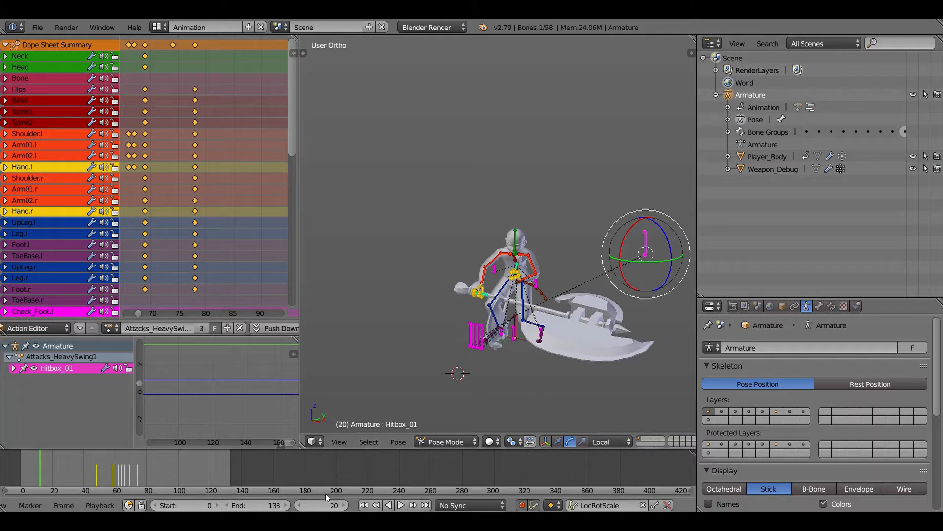
{"action": "left_click", "coordinate": [345, 505]}
{"action": "left_click", "coordinate": [344, 505]}
{"action": "left_click", "coordinate": [344, 505]}
{"action": "left_click", "coordinate": [344, 505]}
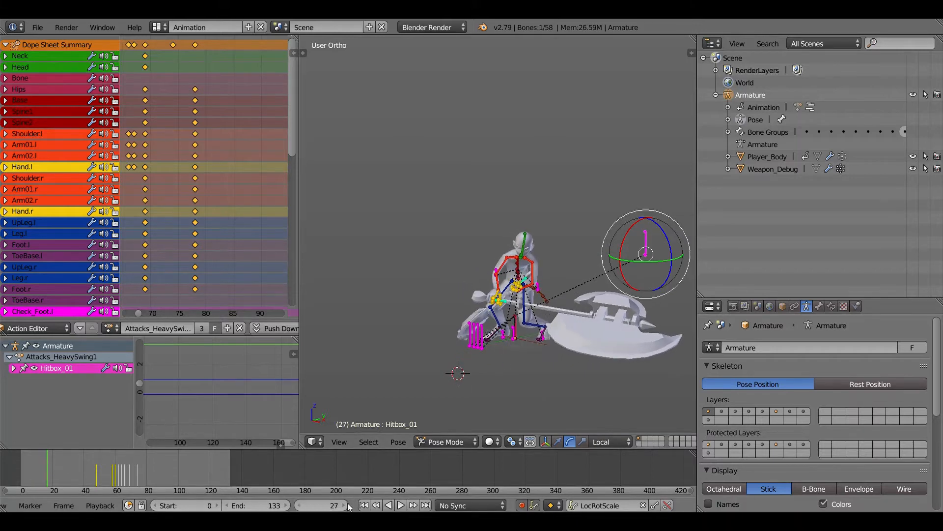
{"action": "left_click", "coordinate": [344, 505]}
{"action": "left_click", "coordinate": [344, 505]}
{"action": "left_click", "coordinate": [344, 505]}
{"action": "left_click", "coordinate": [345, 506]}
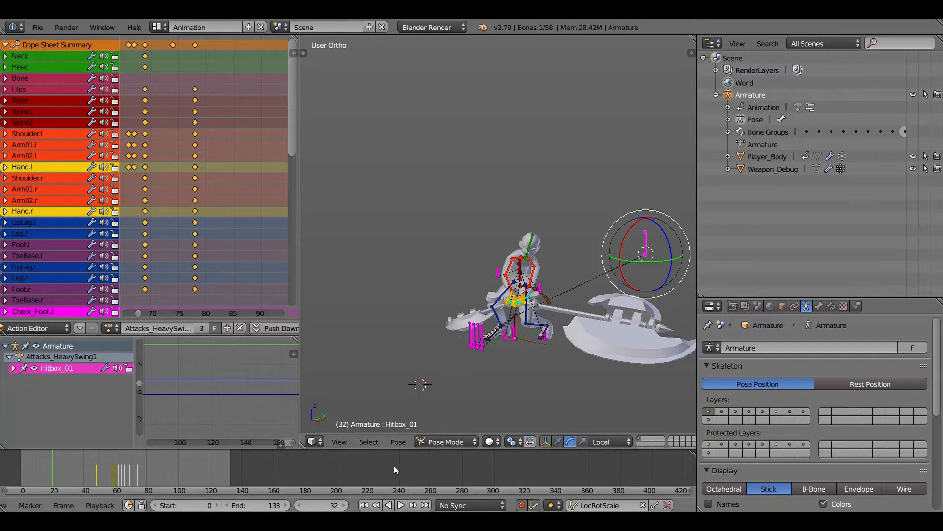
{"action": "left_click", "coordinate": [346, 505]}
{"action": "left_click", "coordinate": [346, 505]}
{"action": "left_click", "coordinate": [347, 505]}
{"action": "left_click", "coordinate": [347, 505]}
{"action": "left_click", "coordinate": [347, 505]}
{"action": "left_click", "coordinate": [346, 506]}
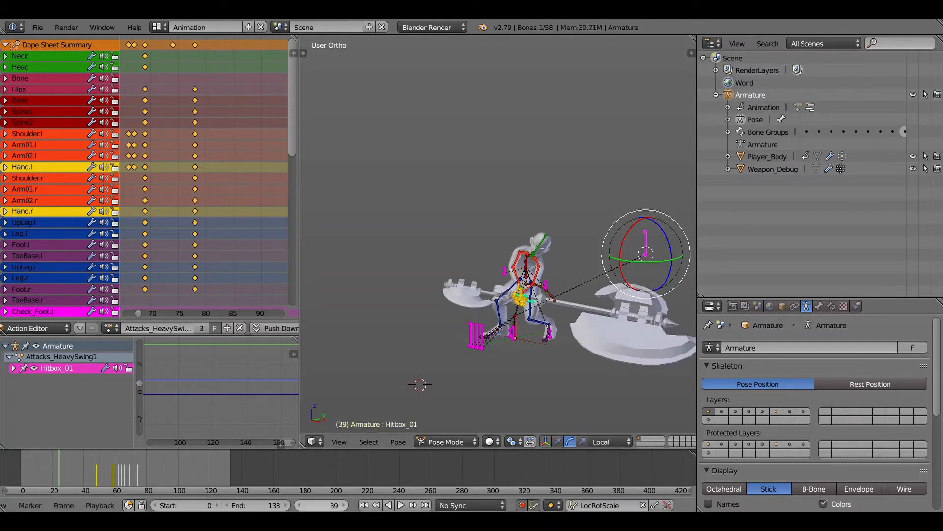
{"action": "left_click", "coordinate": [346, 505]}
{"action": "left_click", "coordinate": [346, 505]}
{"action": "left_click", "coordinate": [346, 505]}
{"action": "left_click", "coordinate": [346, 505]}
{"action": "left_click", "coordinate": [346, 505]}
{"action": "left_click", "coordinate": [346, 505]}
{"action": "left_click", "coordinate": [347, 505]}
{"action": "left_click", "coordinate": [347, 505]}
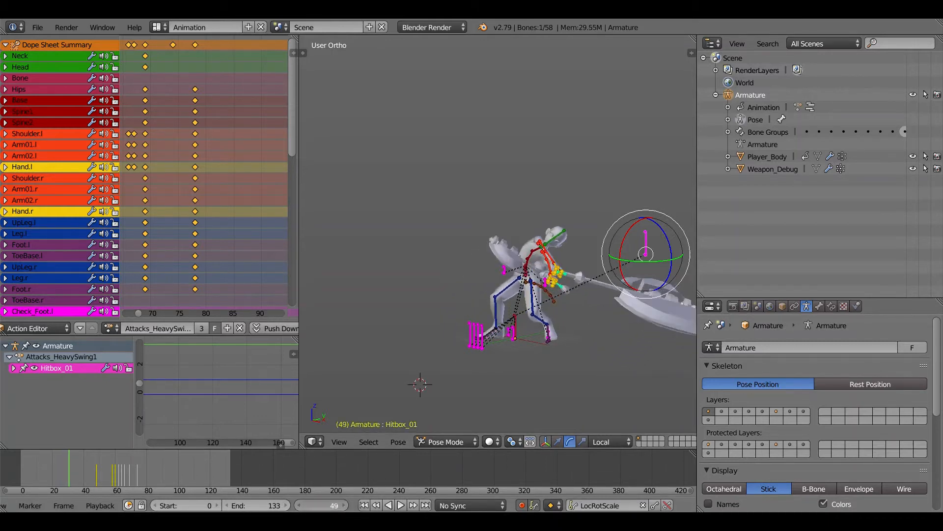
{"action": "left_click", "coordinate": [346, 505]}
{"action": "left_click", "coordinate": [346, 505]}
{"action": "left_click", "coordinate": [347, 505]}
{"action": "left_click", "coordinate": [347, 505]}
{"action": "left_click", "coordinate": [347, 505]}
{"action": "left_click", "coordinate": [347, 505]}
- View the axe swing from another angle and resume playback of Attacks_HeavySwing1
{"action": "middle_click_drag", "start_coordinate": [598, 340], "coordinate": [506, 339], "text": "shift"}
{"action": "scroll", "coordinate": [501, 339], "scroll_direction": "down", "scroll_amount": 2}
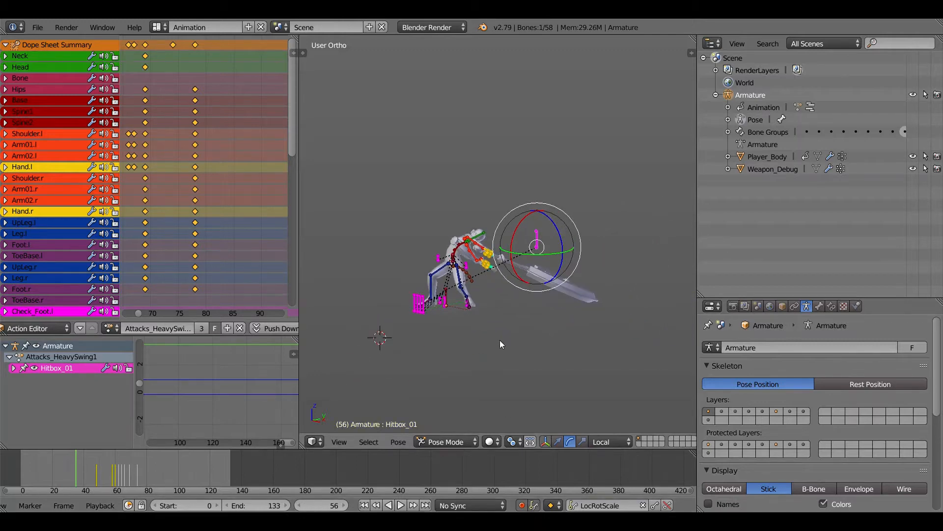
{"action": "left_click", "coordinate": [401, 505]}
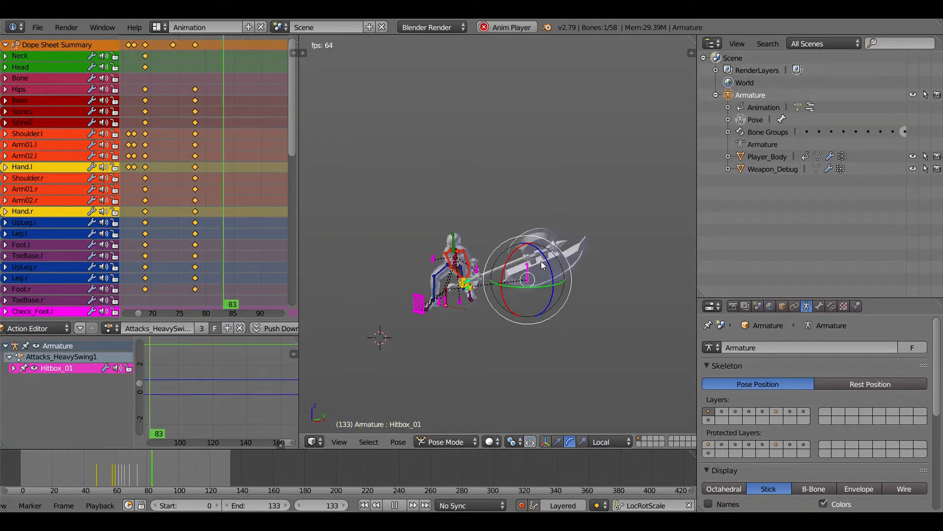
- Stop playback in the right side view and step through the Attacks_HeavySwing1 swing from frame 94 to frame 105
{"action": "key", "text": "KP_3"}
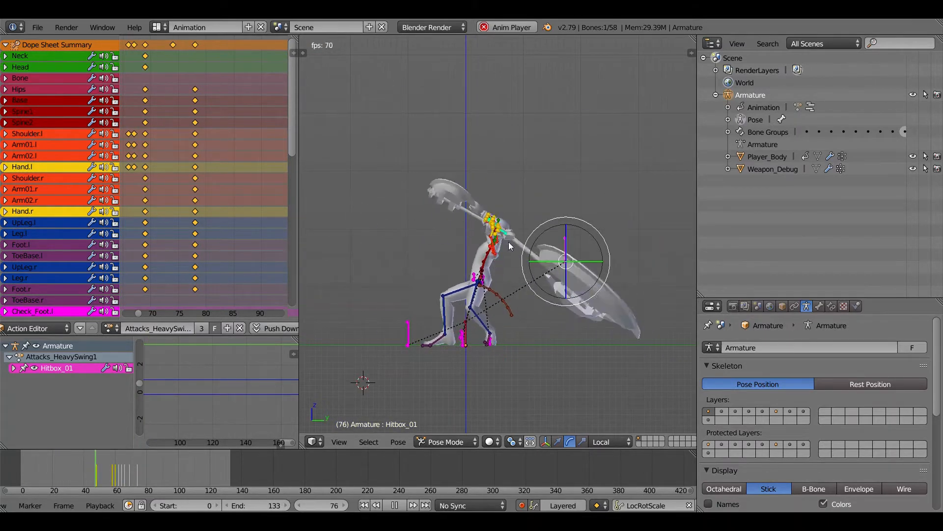
{"action": "left_click", "coordinate": [391, 506]}
{"action": "left_click_drag", "start_coordinate": [301, 507], "coordinate": [300, 506]}
{"action": "left_click", "coordinate": [346, 506]}
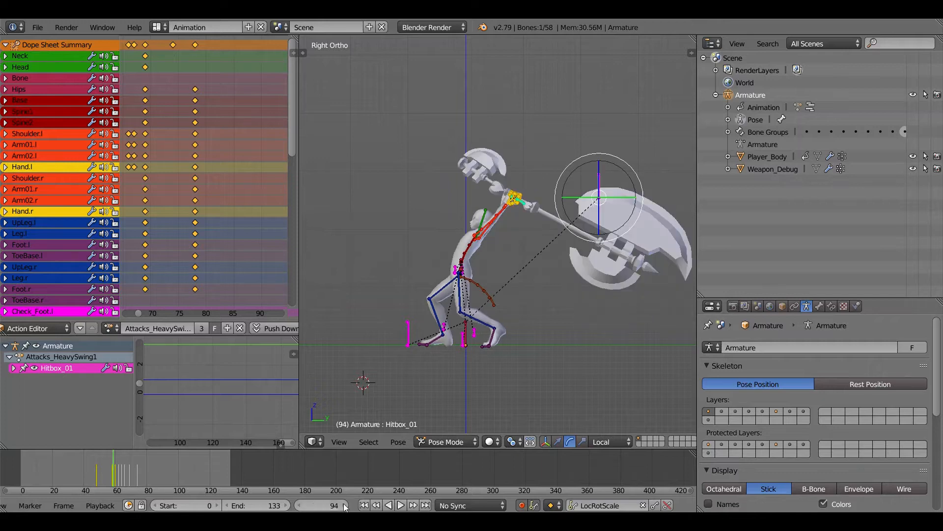
{"action": "left_click", "coordinate": [345, 505]}
{"action": "left_click", "coordinate": [345, 506]}
{"action": "left_click", "coordinate": [345, 506]}
{"action": "left_click", "coordinate": [346, 506]}
{"action": "left_click", "coordinate": [344, 505]}
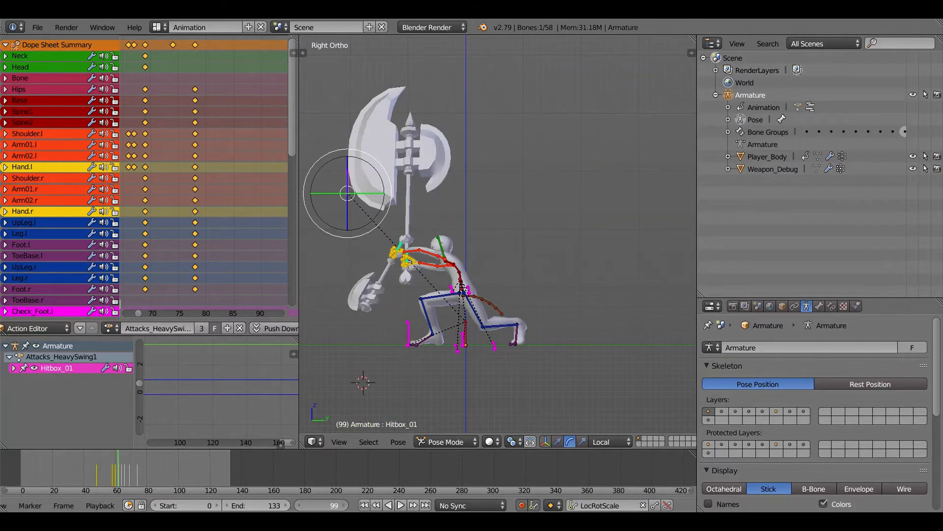
{"action": "left_click", "coordinate": [344, 505]}
{"action": "left_click", "coordinate": [345, 505]}
{"action": "left_click", "coordinate": [345, 505]}
{"action": "left_click", "coordinate": [345, 505]}
{"action": "left_click", "coordinate": [344, 505]}
{"action": "left_click", "coordinate": [344, 505]}
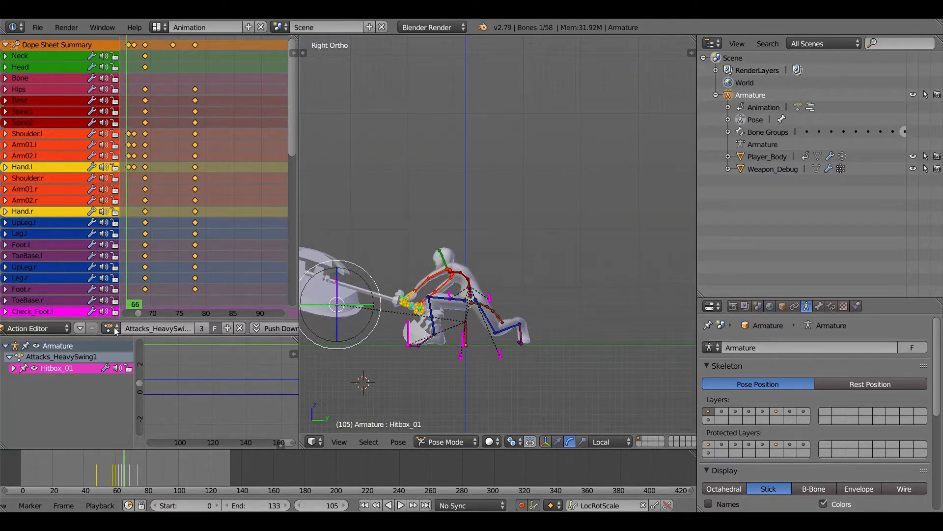
- Switch the armature to the Attacks_HeavySwing2 action, play it and view it from an angle
{"action": "left_click", "coordinate": [112, 329]}
{"action": "left_click", "coordinate": [148, 430]}
{"action": "left_click", "coordinate": [403, 506]}
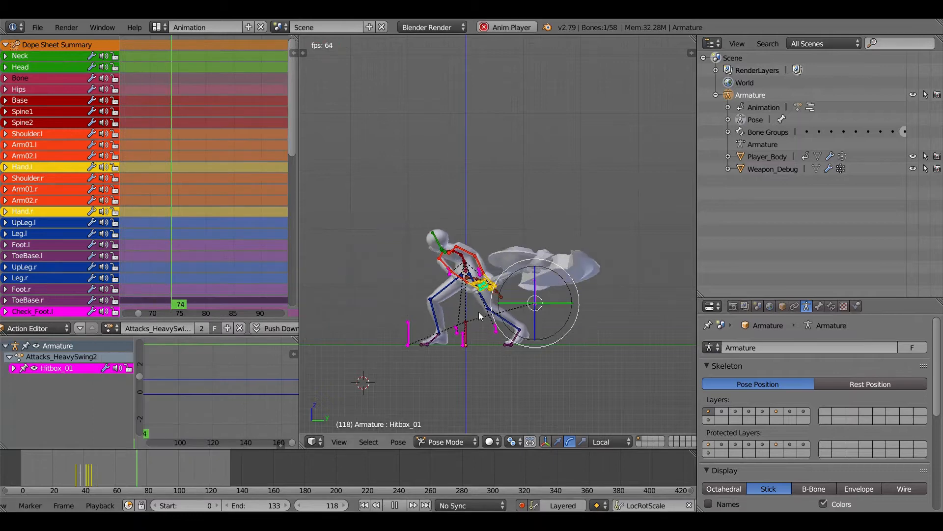
{"action": "middle_click_drag", "start_coordinate": [478, 312], "coordinate": [575, 307]}
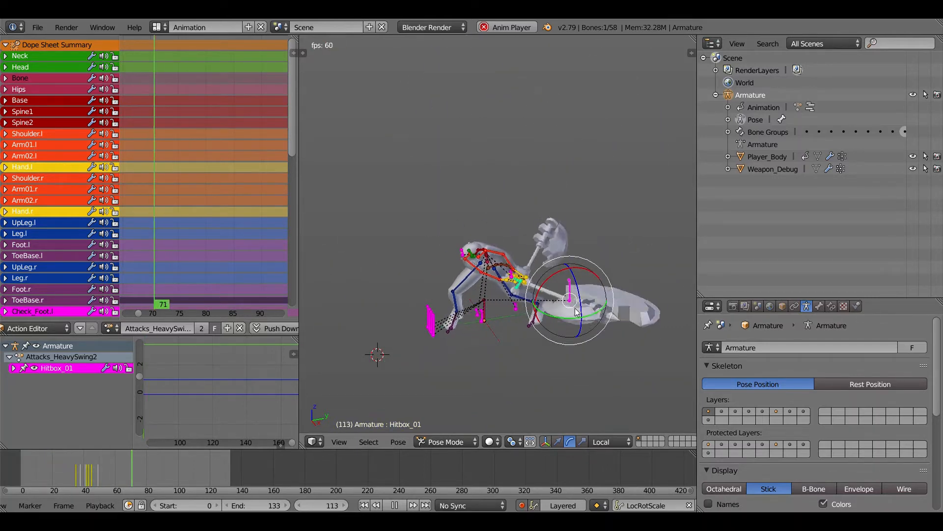
- Stop playback and scrub through Attacks_HeavySwing2 to frame 27 in a close right side view
{"action": "left_click", "coordinate": [395, 505]}
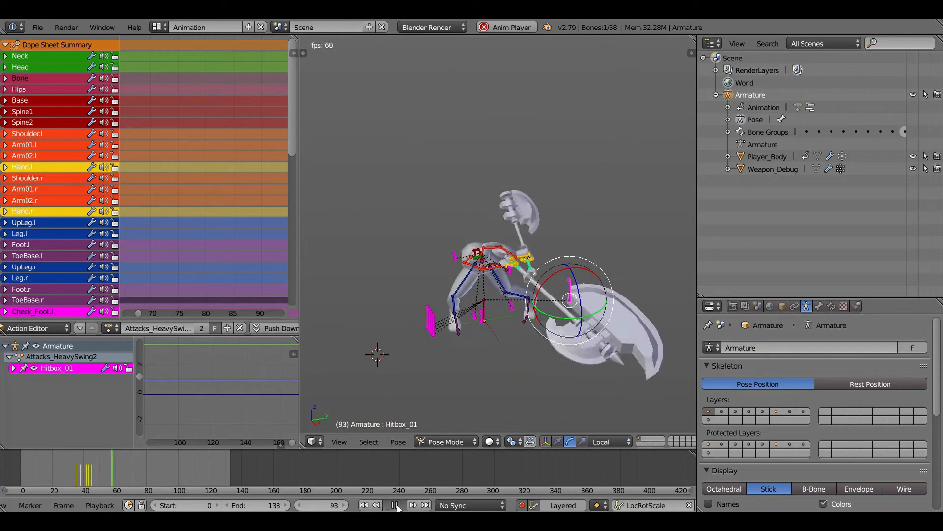
{"action": "mouse_move", "coordinate": [54, 470]}
{"action": "left_mouse_down"}
{"action": "mouse_move", "coordinate": [42, 477]}
{"action": "mouse_move", "coordinate": [54, 475]}
{"action": "left_mouse_up"}
{"action": "middle_click_drag", "start_coordinate": [538, 298], "coordinate": [524, 189]}
{"action": "key", "text": "KP_3"}
{"action": "scroll", "coordinate": [517, 299], "scroll_direction": "up", "scroll_amount": 4}
{"action": "scroll", "coordinate": [525, 189], "scroll_direction": "up", "scroll_amount": 1}
{"action": "left_click_drag", "start_coordinate": [27, 468], "coordinate": [64, 482]}
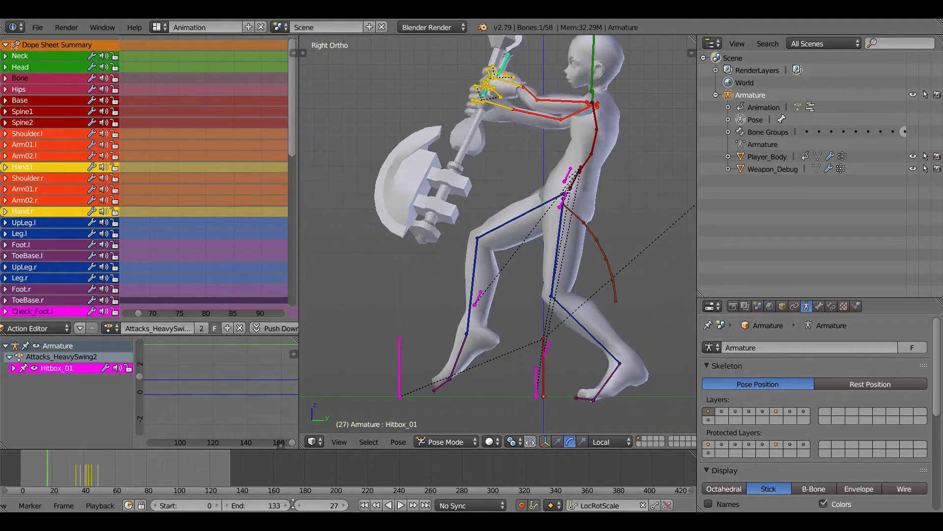
- Resume playback, switch the armature to the Attack_WildSwing action and examine it from several angles
{"action": "left_click", "coordinate": [401, 505]}
{"action": "left_click", "coordinate": [109, 329]}
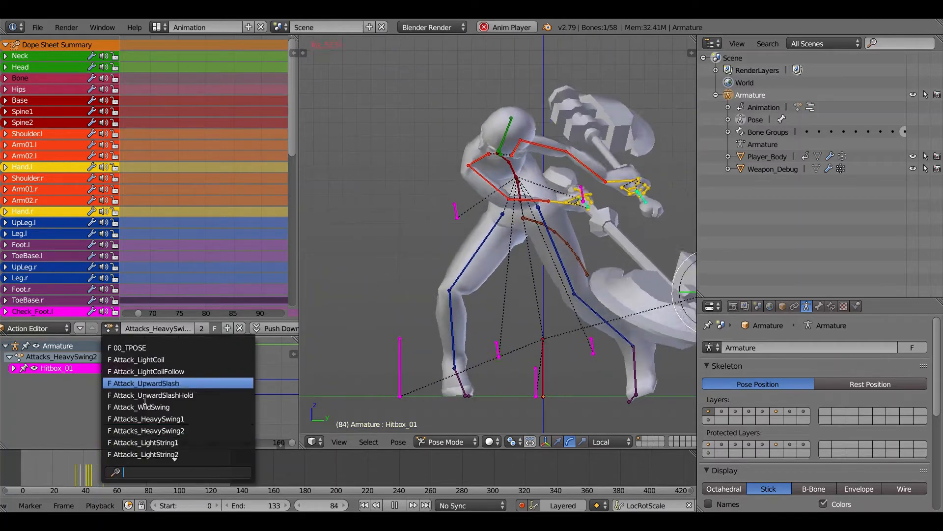
{"action": "left_click", "coordinate": [146, 407]}
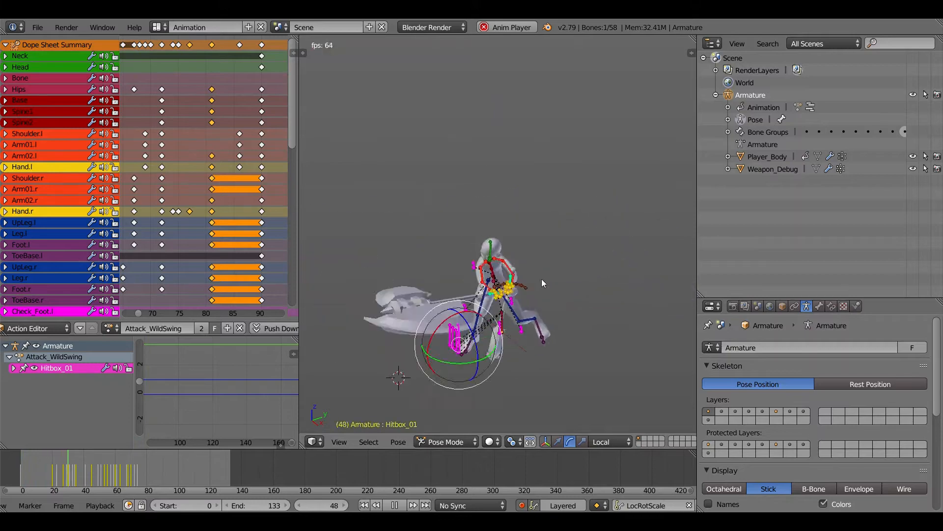
{"action": "scroll", "coordinate": [534, 283], "scroll_direction": "down", "scroll_amount": 3}
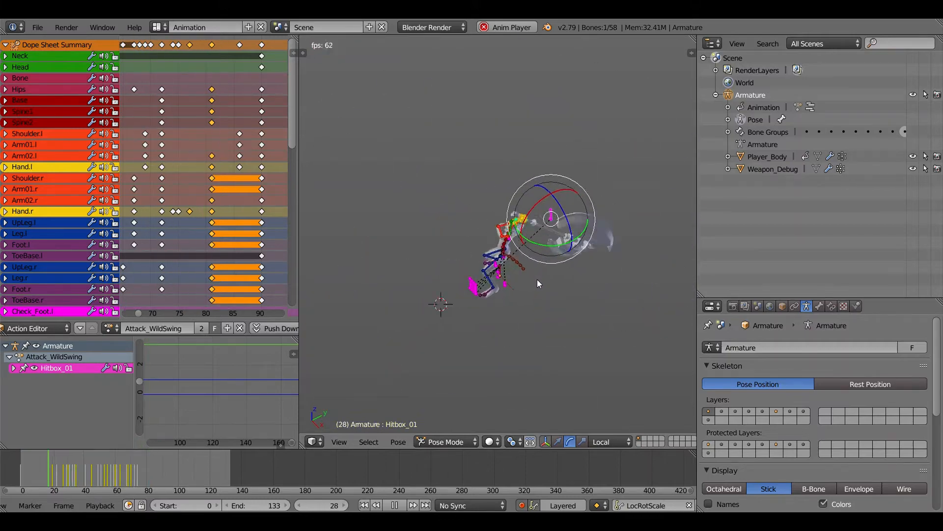
{"action": "middle_click_drag", "start_coordinate": [537, 280], "coordinate": [509, 270]}
{"action": "scroll", "coordinate": [509, 271], "scroll_direction": "up", "scroll_amount": 4}
{"action": "middle_click_drag", "start_coordinate": [508, 334], "coordinate": [507, 306]}
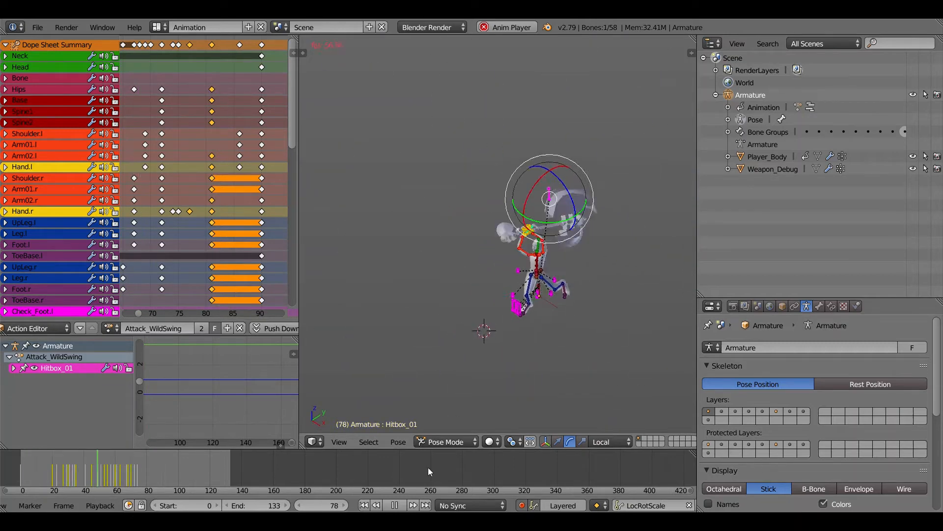
- Stop playback, scrub through the Attack_WildSwing timeline and play the action again
{"action": "left_click", "coordinate": [395, 504]}
{"action": "left_click_drag", "start_coordinate": [25, 469], "coordinate": [247, 488]}
{"action": "left_click", "coordinate": [400, 505]}
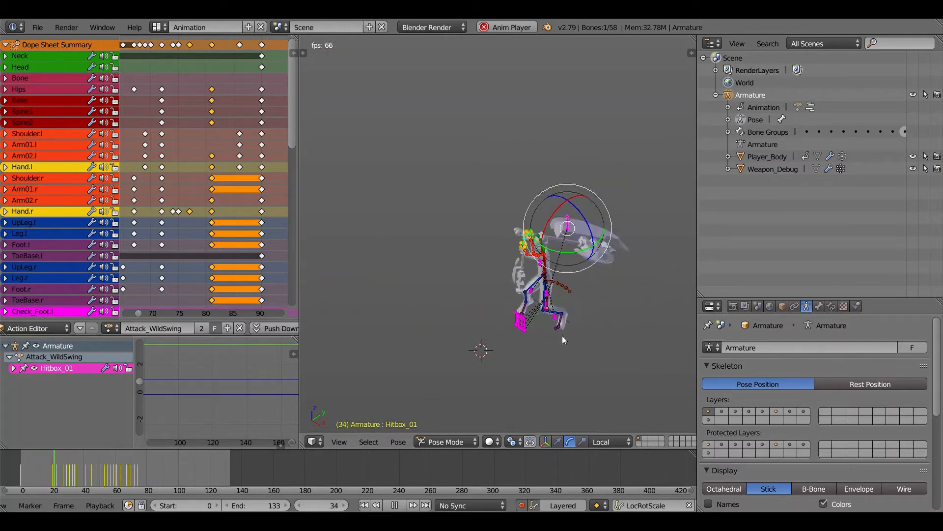
- Preview the Attacks_LightString1 and Attacks_LightString2 actions while playback runs
{"action": "left_click", "coordinate": [112, 328]}
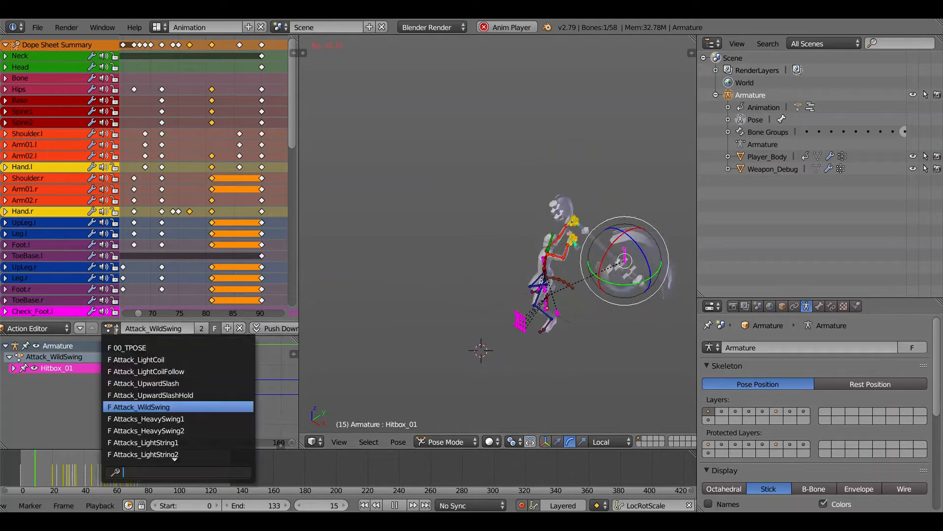
{"action": "left_click", "coordinate": [124, 442]}
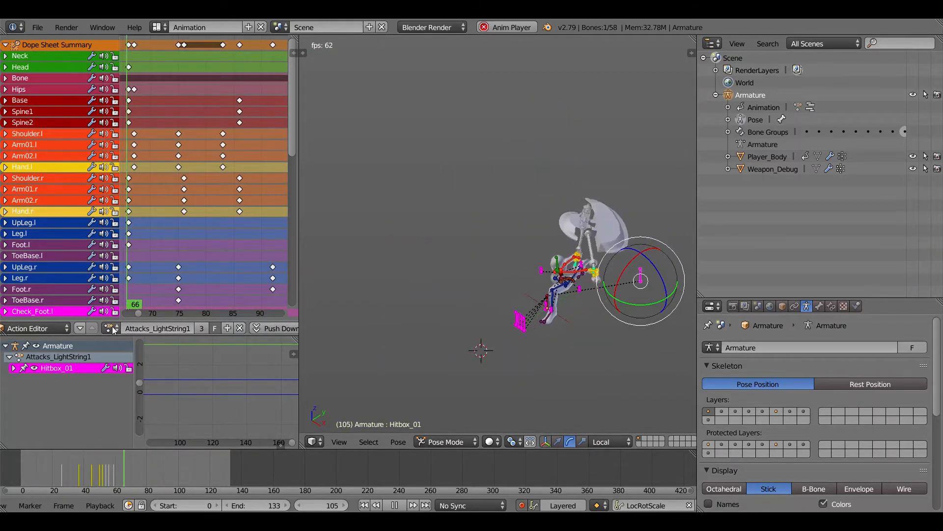
{"action": "left_click", "coordinate": [112, 330]}
{"action": "key", "text": "Down"}
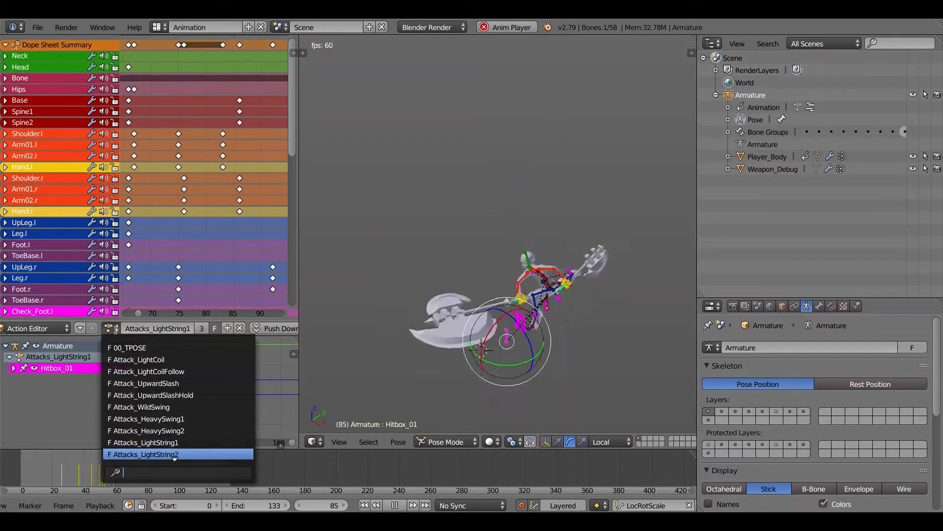
{"action": "key", "text": "Return"}
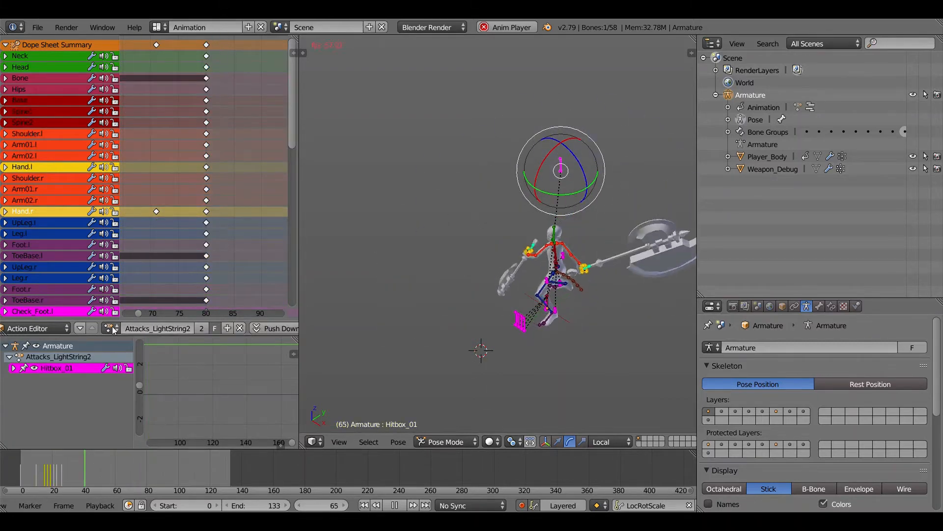
- Preview the Attack_LightCoil action followed by Attack_LightCoilFollow on the armature
{"action": "left_click", "coordinate": [112, 331]}
{"action": "key", "text": "Up"}
{"action": "key", "text": "Up"}
{"action": "key", "text": "Up"}
{"action": "key", "text": "Up"}
{"action": "key", "text": "Up"}
{"action": "key", "text": "Up"}
{"action": "key", "text": "Up"}
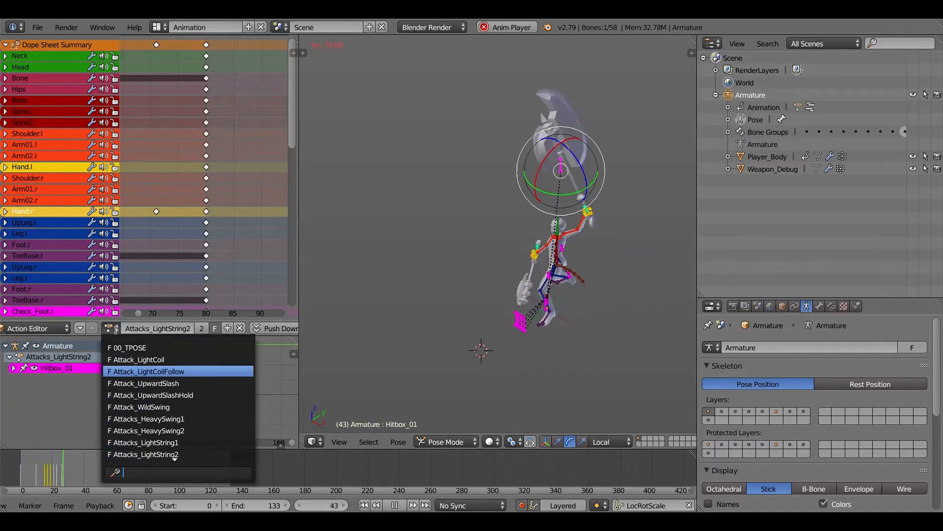
{"action": "key", "text": "Return"}
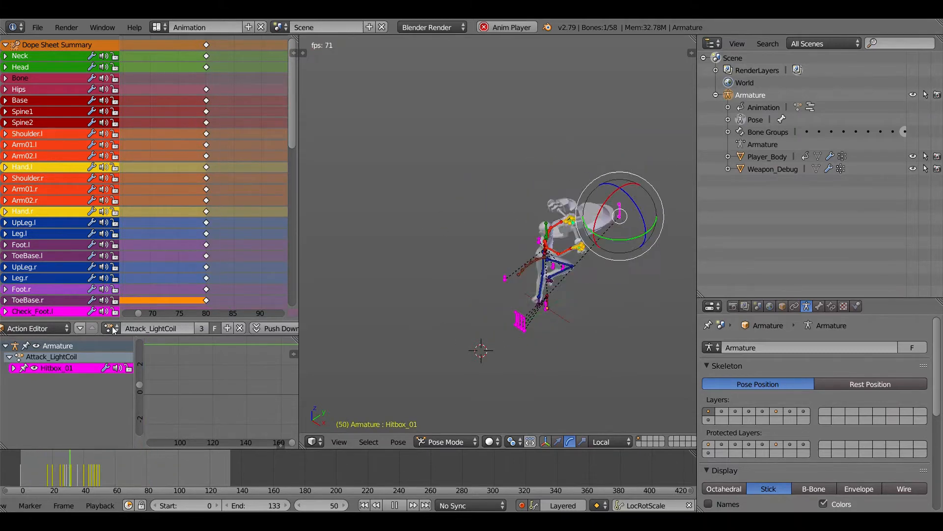
{"action": "left_click", "coordinate": [113, 330]}
{"action": "key", "text": "Down"}
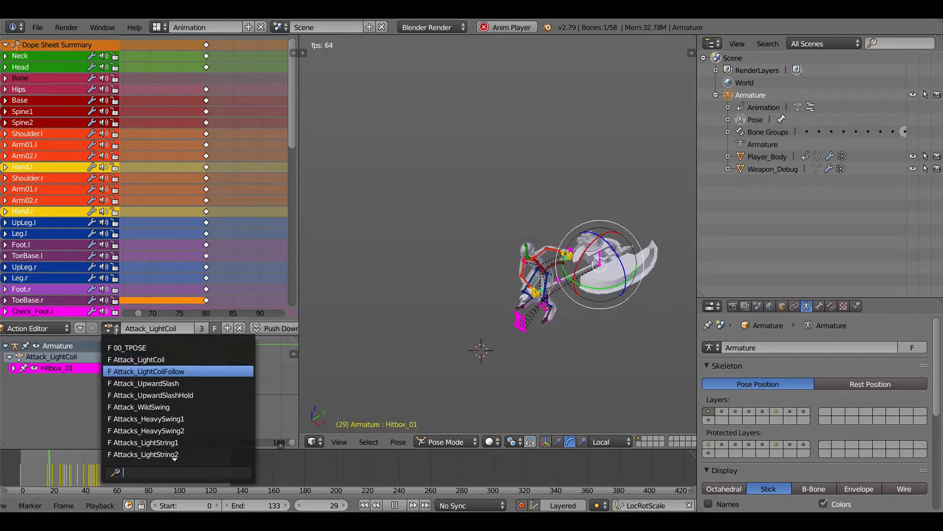
{"action": "key", "text": "Return"}
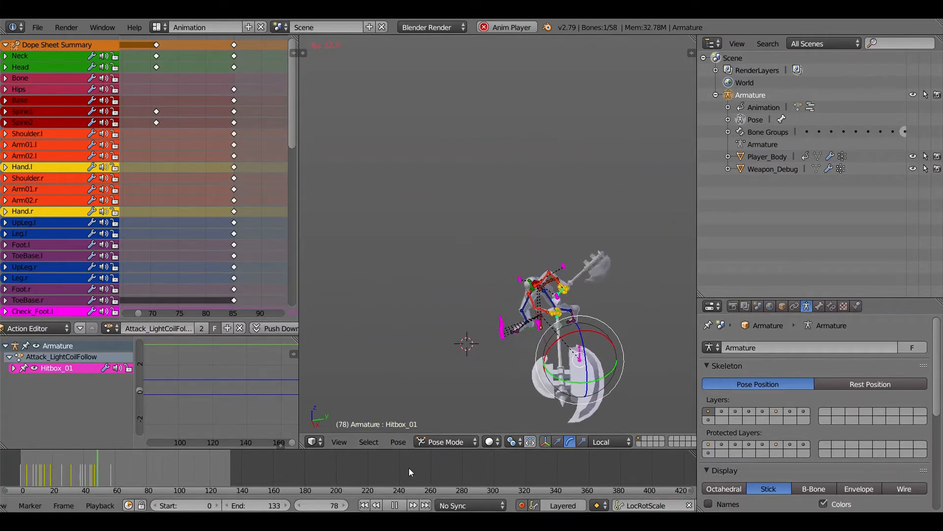
- Stop playback and step through Attack_LightCoilFollow up to frame 67
{"action": "left_click", "coordinate": [400, 504]}
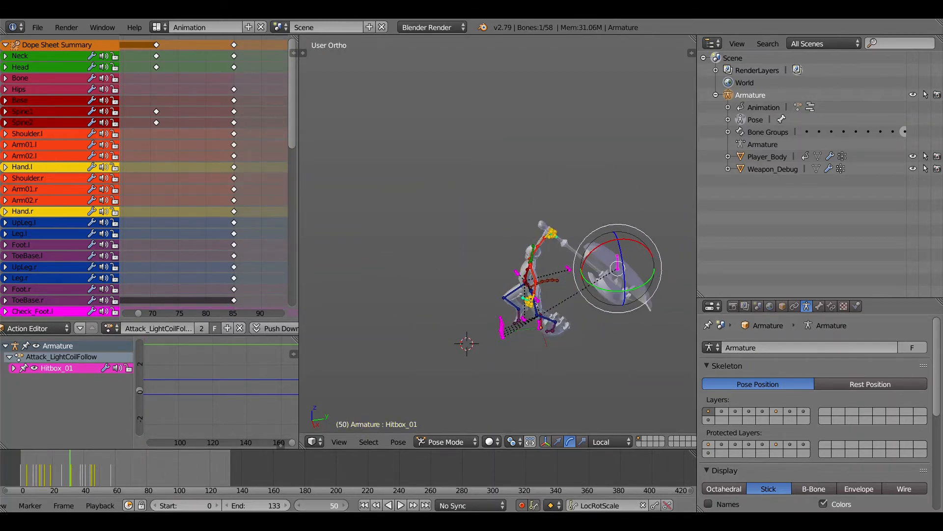
{"action": "left_click", "coordinate": [344, 505]}
{"action": "left_click", "coordinate": [344, 505]}
{"action": "left_click", "coordinate": [344, 505]}
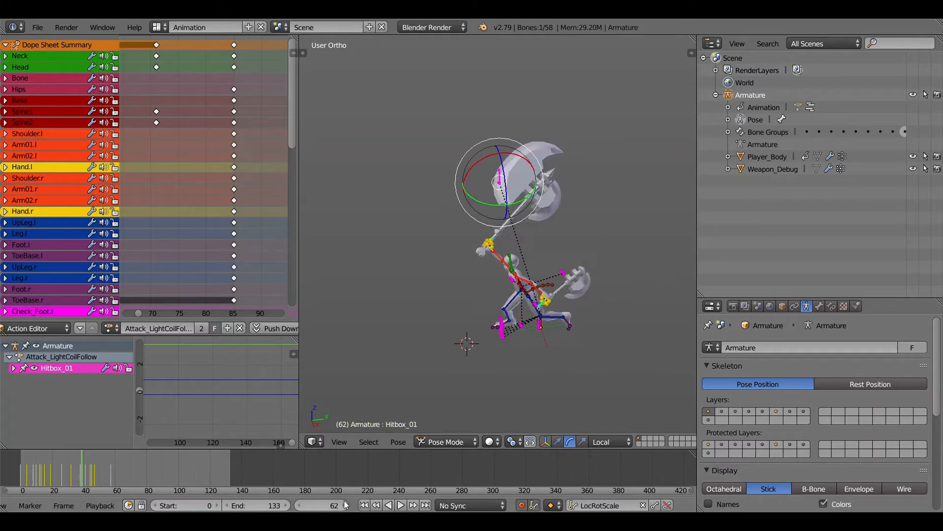
{"action": "left_click", "coordinate": [344, 505]}
{"action": "left_click", "coordinate": [344, 505]}
{"action": "left_click", "coordinate": [344, 505]}
{"action": "left_click", "coordinate": [344, 505]}
{"action": "left_click", "coordinate": [343, 505]}
- Preview the Attack_UpwardSlash action on the armature
{"action": "left_click", "coordinate": [110, 328]}
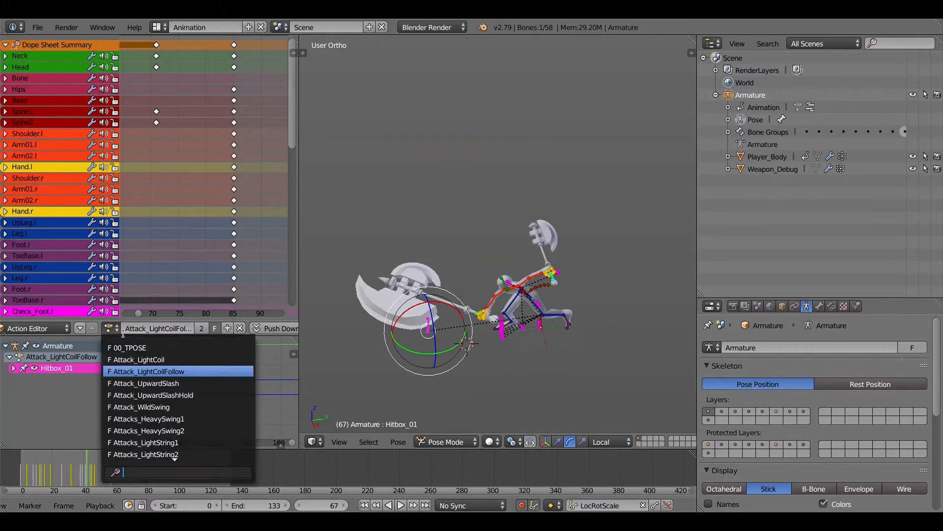
{"action": "key", "text": "Return"}
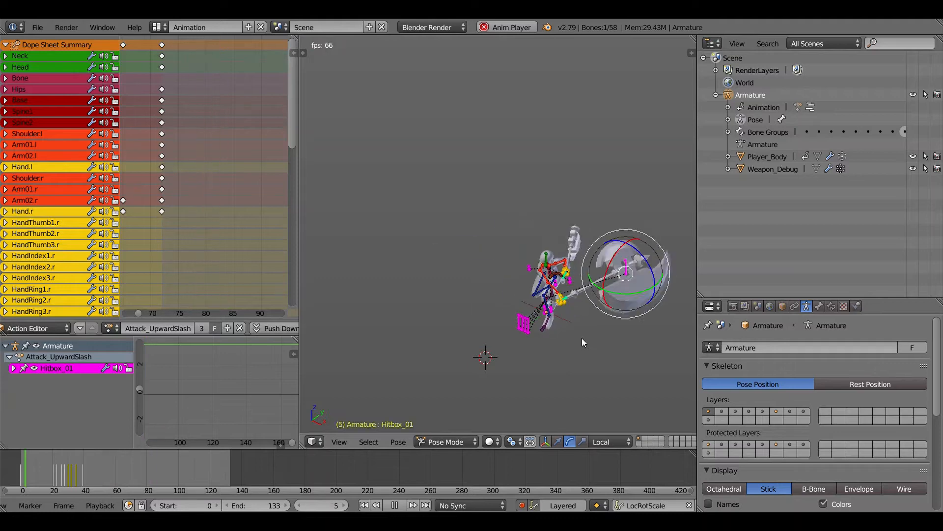
{"action": "left_click", "coordinate": [113, 336]}
{"action": "left_click", "coordinate": [111, 333]}
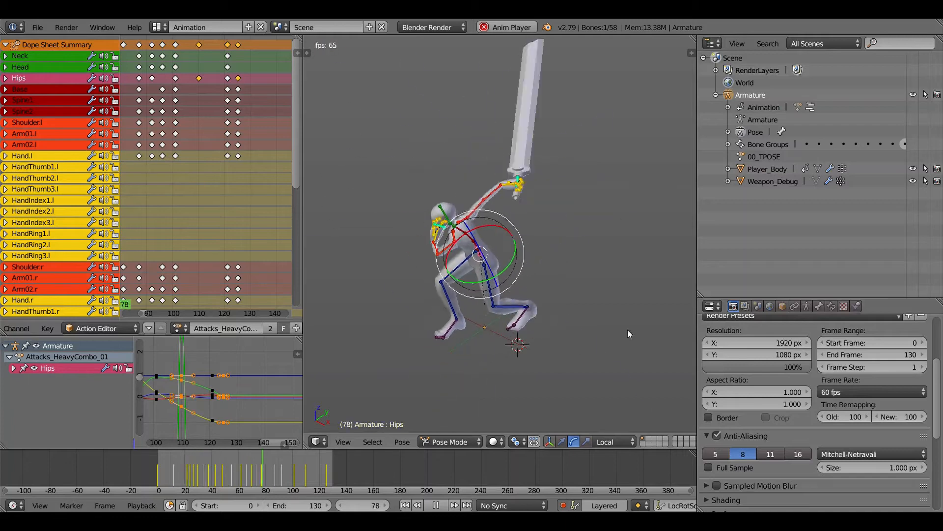
- Extend the Attacks_HeavyCombo_01 playback range to end frame 164 and set the New time remapping value to 120
{"action": "left_click_drag", "start_coordinate": [299, 505], "coordinate": [316, 505]}
{"action": "left_click", "coordinate": [913, 420]}
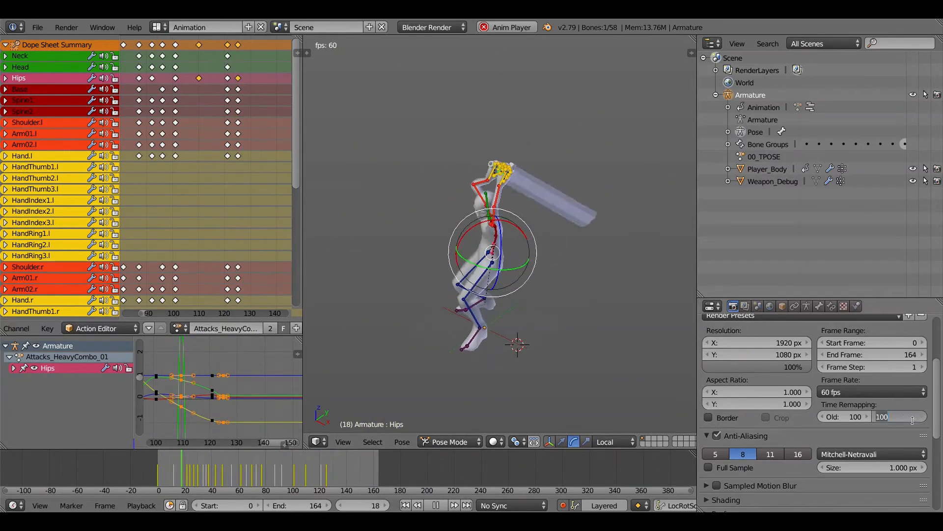
{"action": "type", "text": "120"}
{"action": "key", "text": "Return"}
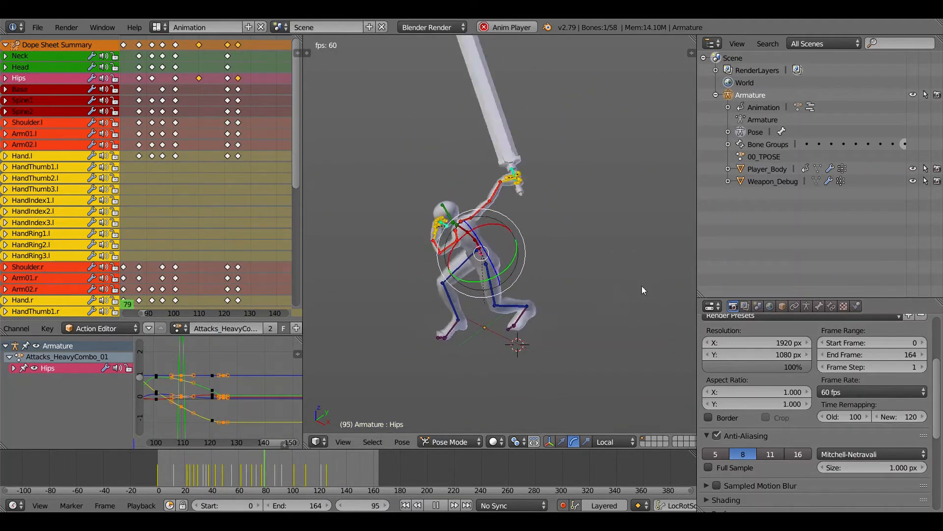
- Set the New time remapping value to 135 and extend the scene's end frame to 201
{"action": "mouse_move", "coordinate": [907, 417]}
{"action": "left_mouse_down"}
{"action": "mouse_move", "coordinate": [917, 417]}
{"action": "mouse_move", "coordinate": [902, 417]}
{"action": "left_mouse_up"}
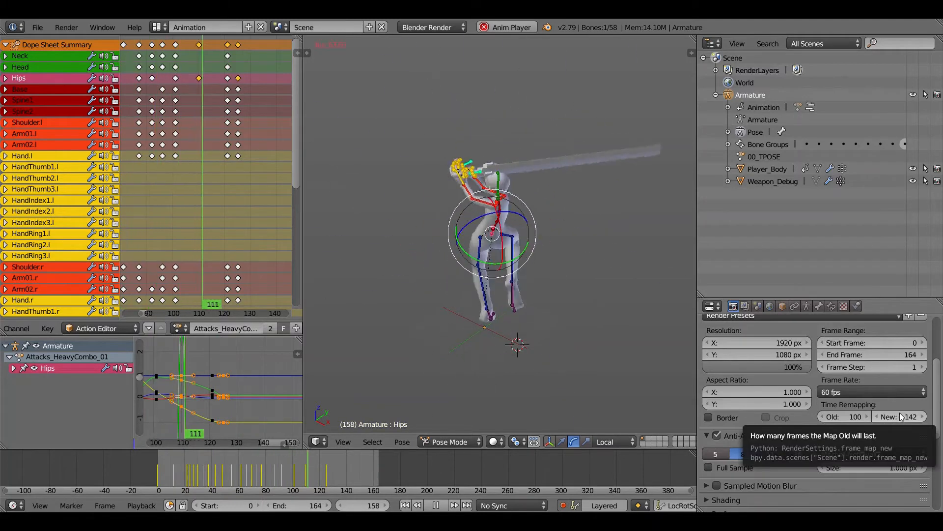
{"action": "left_click", "coordinate": [901, 416]}
{"action": "type", "text": "113"}
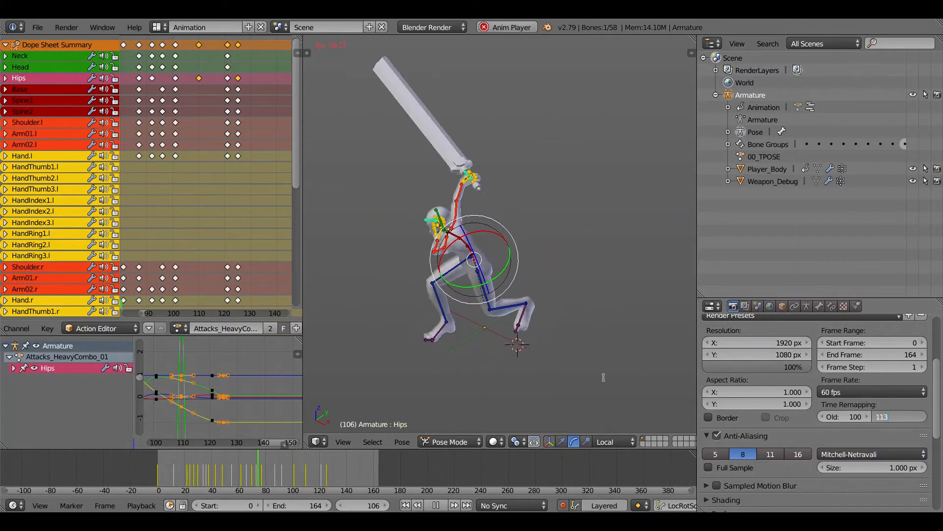
{"action": "type", "text": "0"}
{"action": "key", "text": "Return"}
{"action": "left_click_drag", "start_coordinate": [304, 506], "coordinate": [310, 505]}
{"action": "left_click", "coordinate": [895, 416]}
{"action": "key", "text": "Return"}
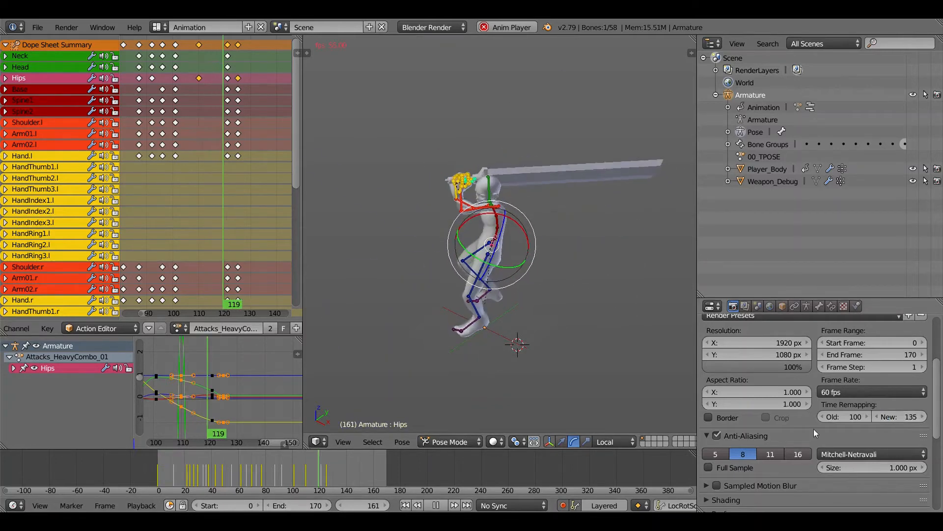
{"action": "left_click_drag", "start_coordinate": [307, 505], "coordinate": [334, 506]}
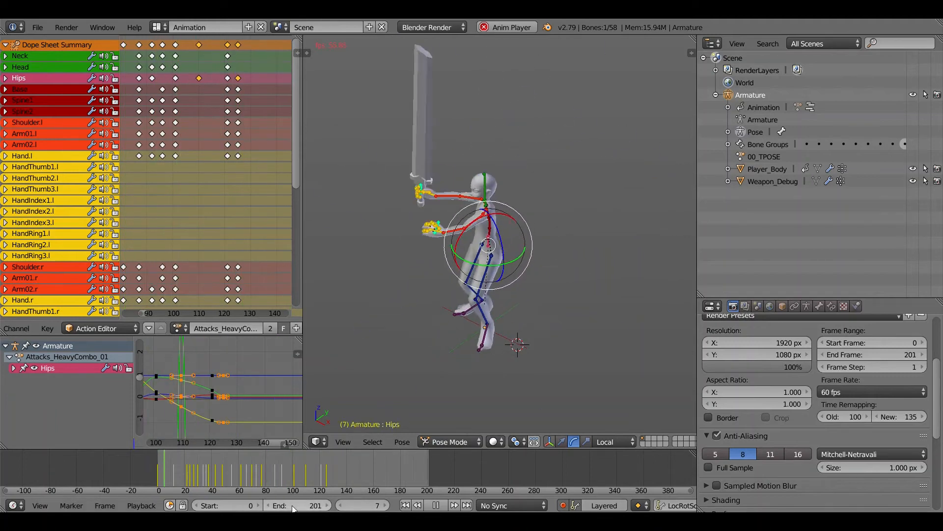